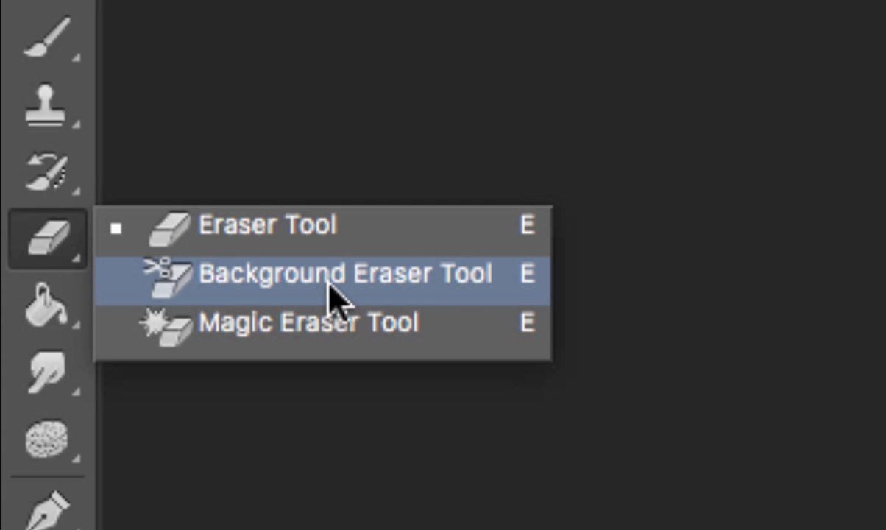
left_click(59, 252)
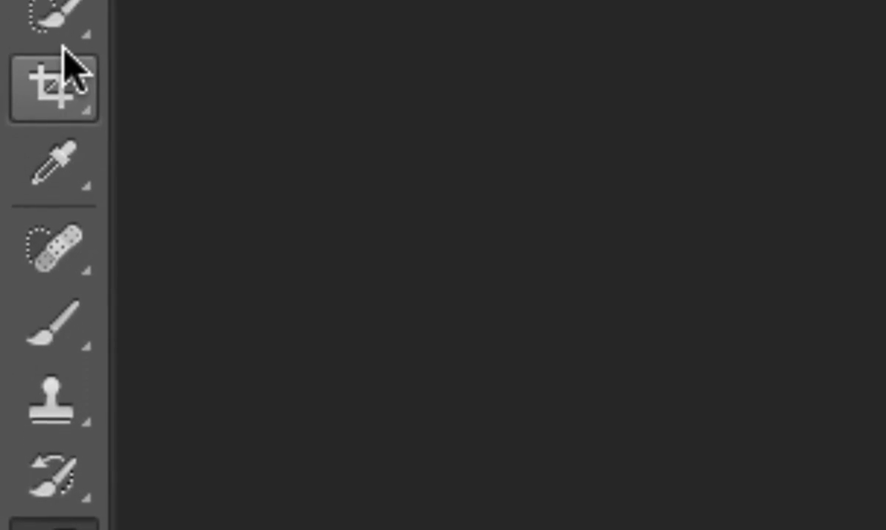
left_click(61, 89)
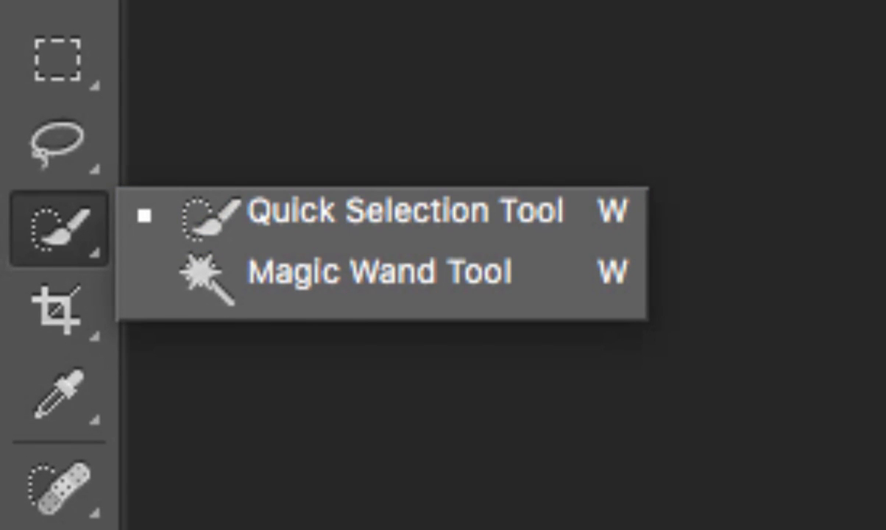
left_click(28, 357)
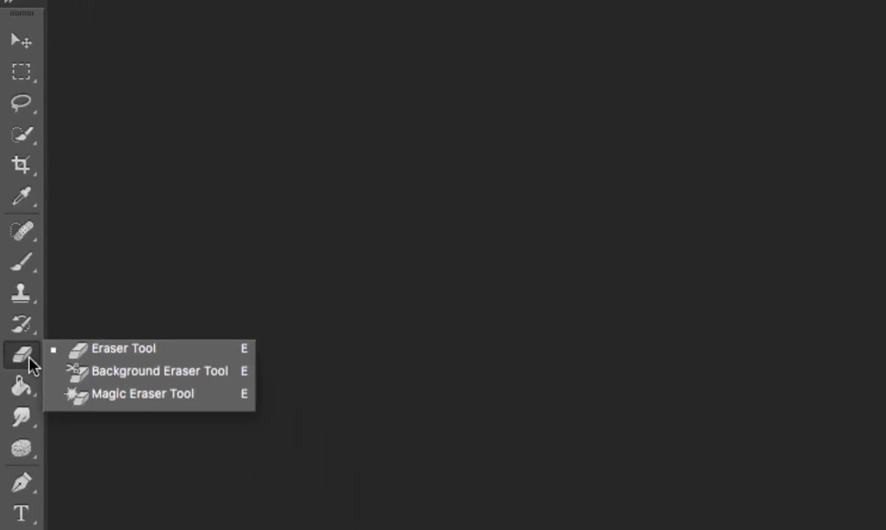
left_click(15, 226)
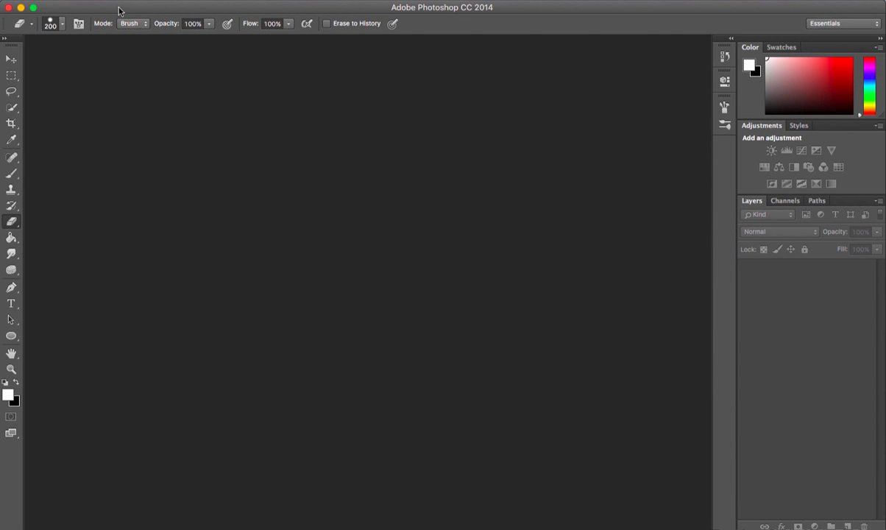
Switch to Finder and open visit-5.jpg from the Tutorial folder in Photoshop.
key("super+Tab")
key("super+Tab")
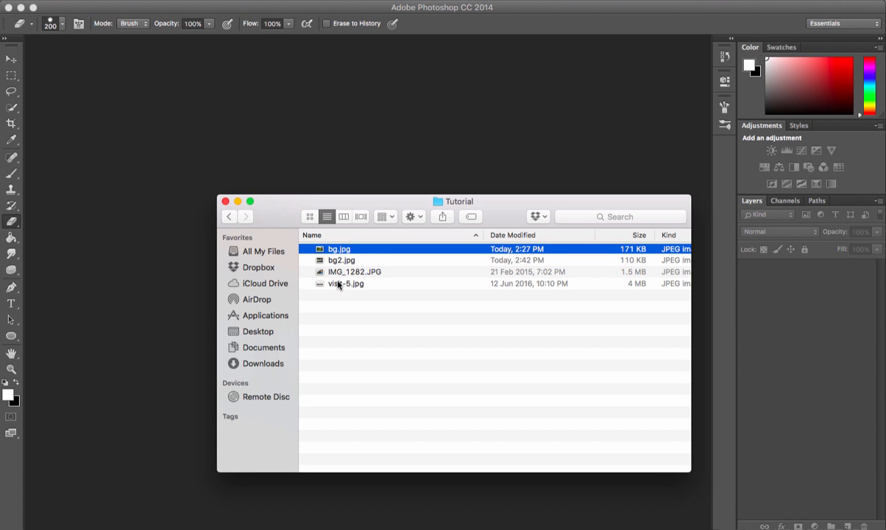
left_click_drag(338, 284, 323, 159)
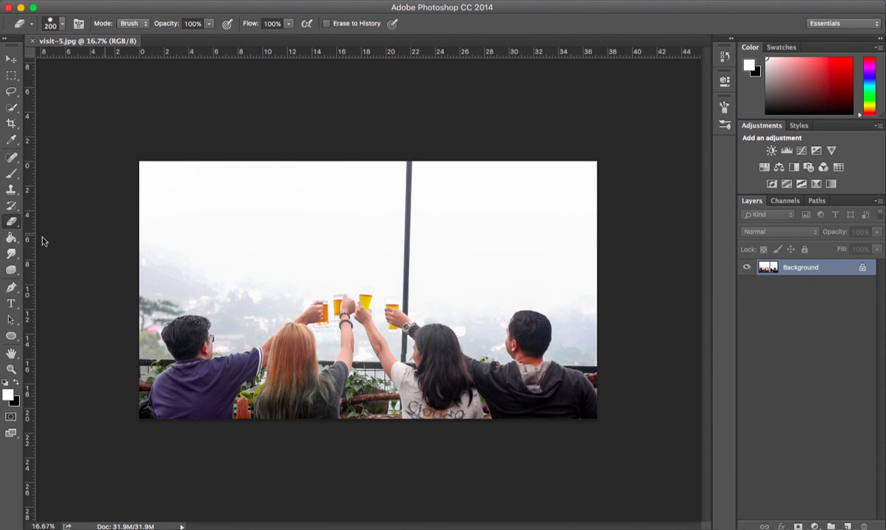
Erase most of the white sky above the four people with the Background Eraser Tool at size 700 and 21% tolerance.
mouse_move(6, 225)
left_mouse_down()
mouse_move(45, 218)
mouse_move(67, 230)
left_mouse_up()
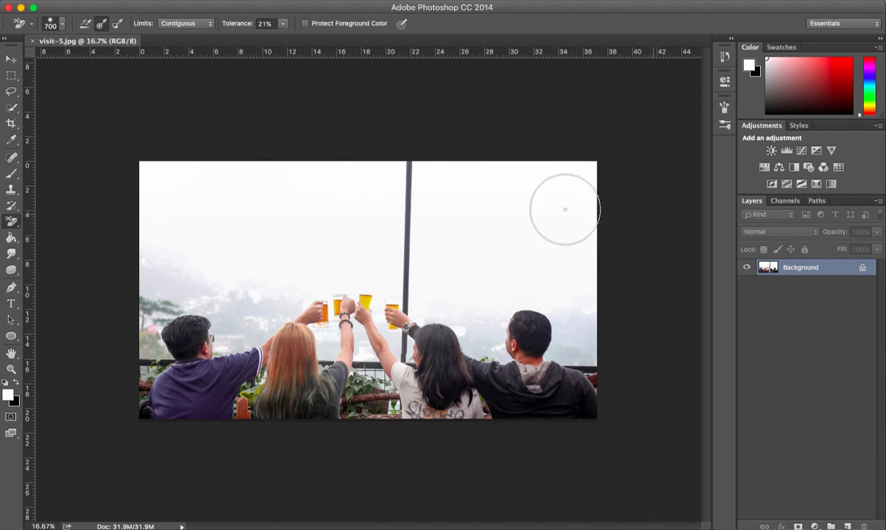
left_click(350, 223)
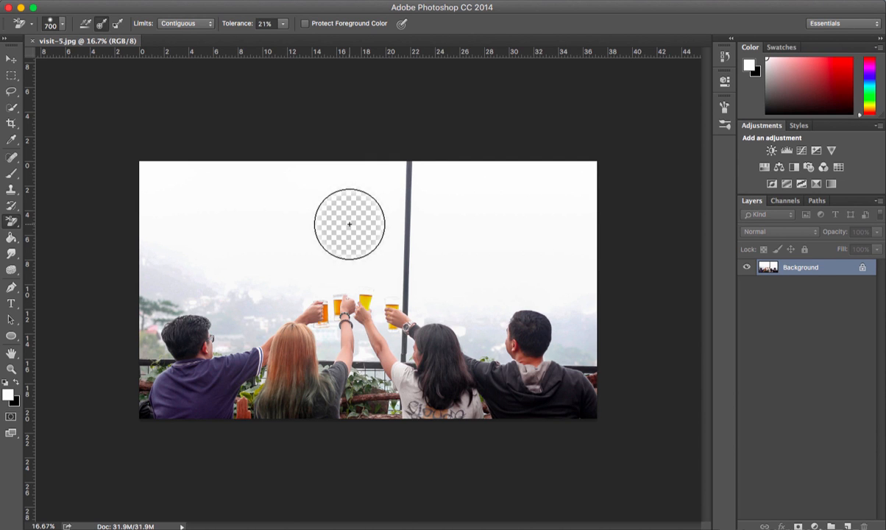
mouse_move(350, 224)
left_mouse_down()
mouse_move(303, 199)
mouse_move(128, 198)
mouse_move(362, 186)
mouse_move(363, 171)
mouse_move(195, 164)
mouse_move(134, 176)
mouse_move(483, 204)
mouse_move(430, 171)
mouse_move(573, 197)
mouse_move(278, 249)
mouse_move(167, 222)
mouse_move(111, 251)
mouse_move(180, 237)
mouse_move(291, 237)
mouse_move(192, 267)
mouse_move(128, 304)
mouse_move(230, 310)
mouse_move(346, 300)
mouse_move(312, 296)
mouse_move(431, 279)
mouse_move(454, 255)
mouse_move(483, 253)
mouse_move(396, 235)
mouse_move(521, 227)
mouse_move(582, 254)
mouse_move(556, 266)
mouse_move(466, 270)
mouse_move(571, 314)
mouse_move(410, 310)
mouse_move(239, 281)
left_mouse_up()
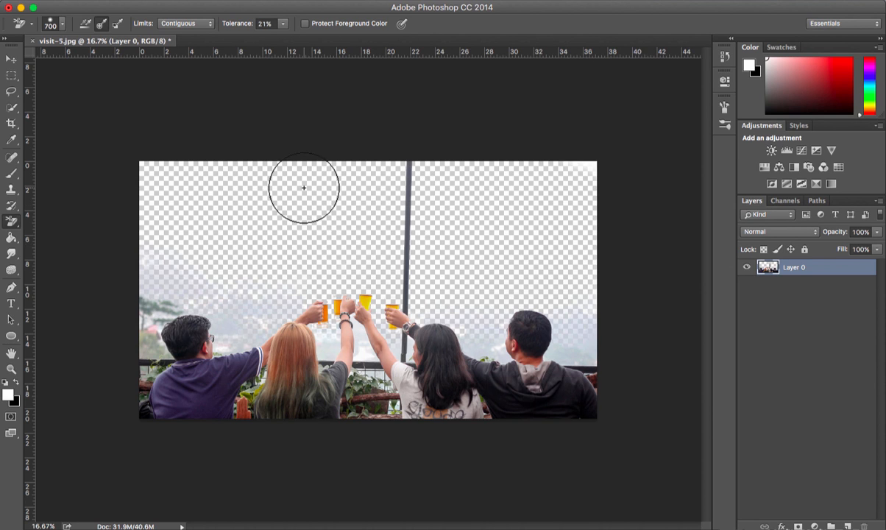
Erase the dark vertical pole running down from the top of the photo with the regular Eraser Tool at size 200.
left_click(10, 223)
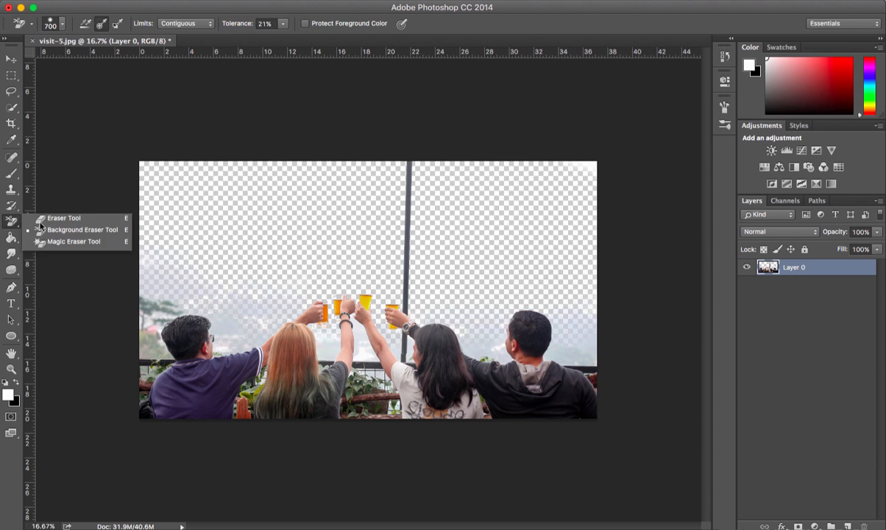
left_click(52, 208)
mouse_move(405, 163)
left_mouse_down()
mouse_move(411, 306)
mouse_move(403, 351)
left_mouse_up()
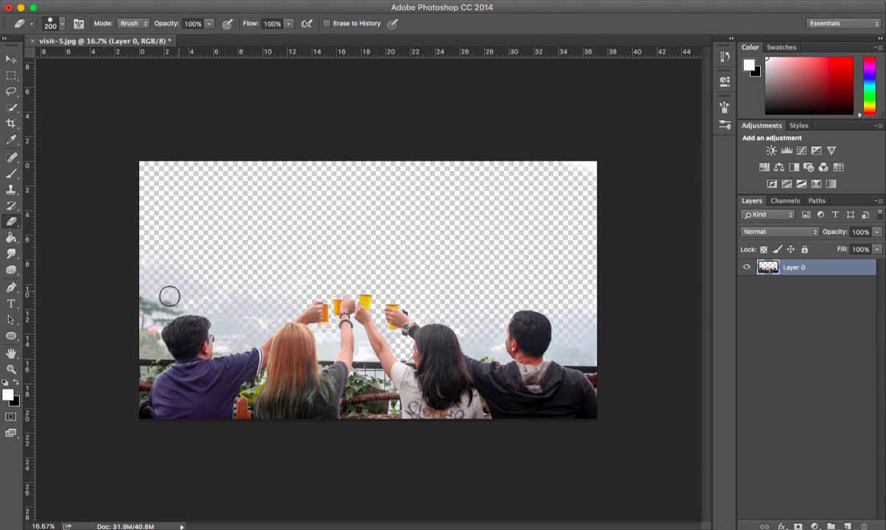
Erase the leftover background beside the leftmost man's head with the Eraser Tool, reducing the brush size to 90 for the hair edge.
mouse_move(148, 290)
left_mouse_down()
mouse_move(140, 321)
mouse_move(145, 348)
mouse_move(153, 314)
mouse_move(168, 298)
mouse_move(180, 302)
mouse_move(155, 316)
mouse_move(182, 297)
mouse_move(172, 324)
left_mouse_up()
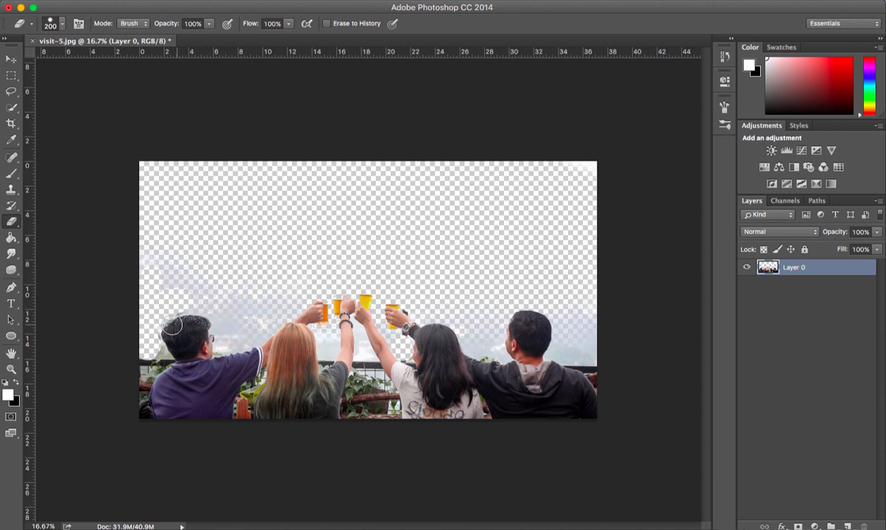
key("z")
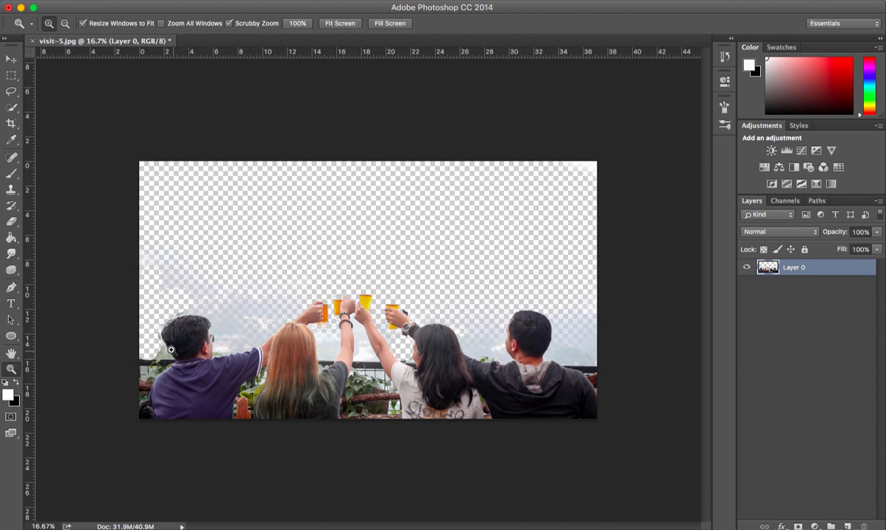
left_click(165, 341)
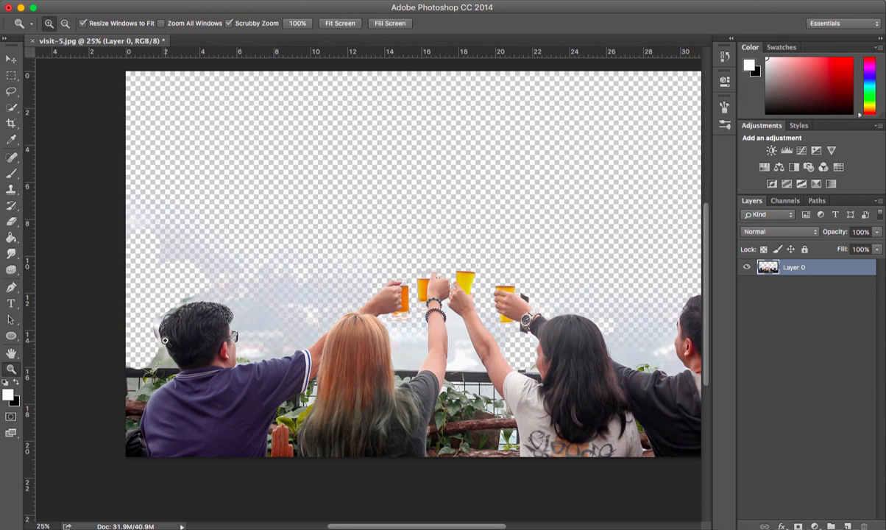
left_click_drag(165, 341, 163, 337)
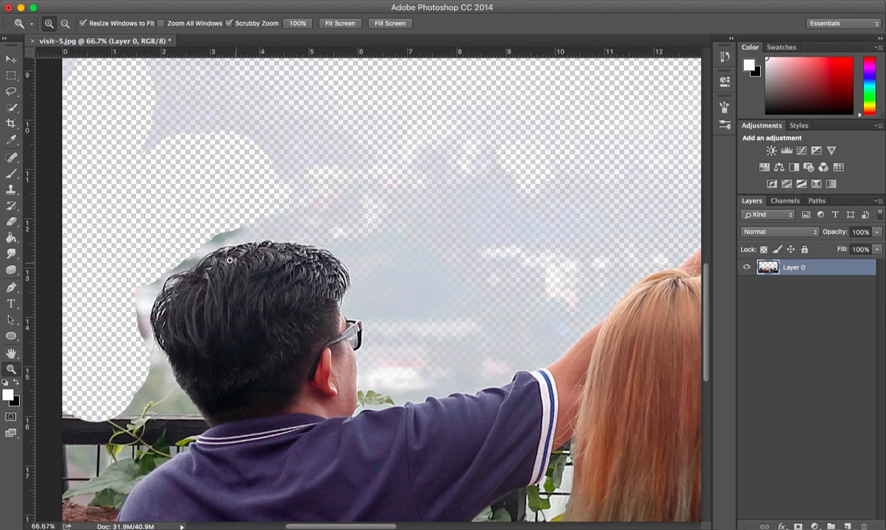
key("e")
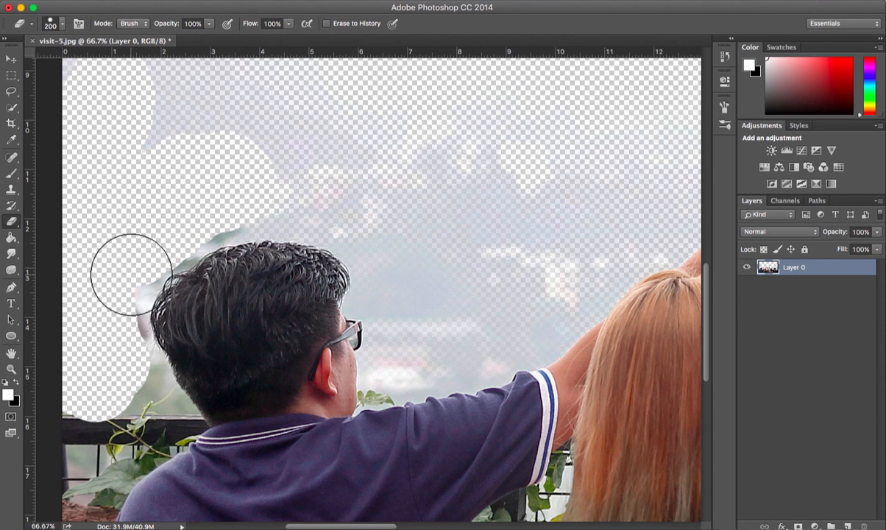
key("bracketleft")
key("bracketleft")
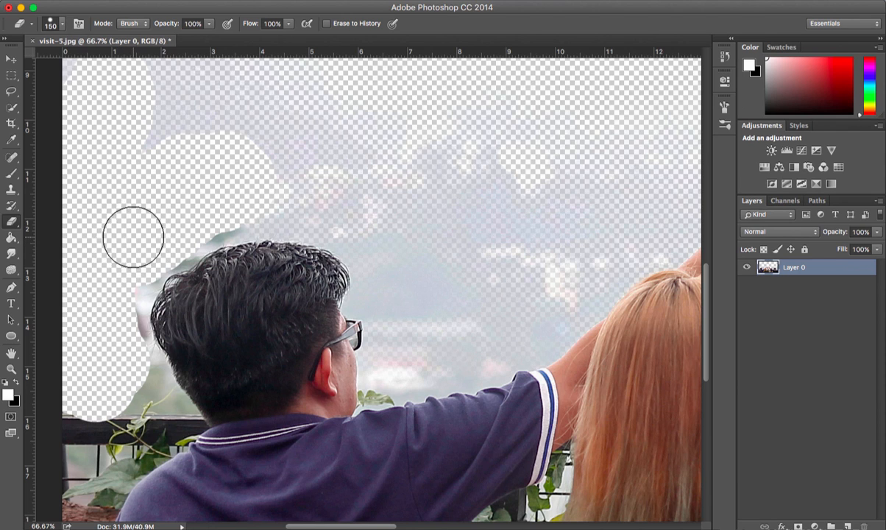
key("bracketleft")
key("bracketleft")
key("bracketleft")
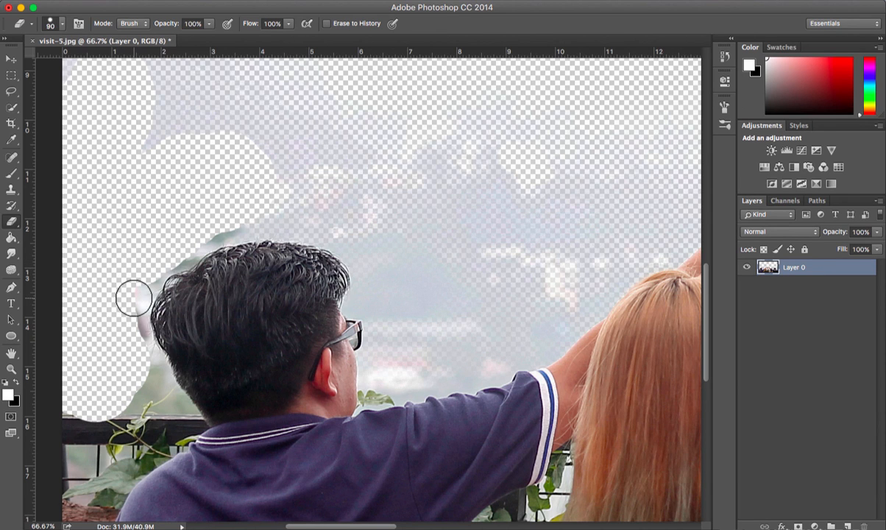
mouse_move(134, 298)
left_mouse_down()
mouse_move(131, 346)
mouse_move(151, 393)
mouse_move(93, 397)
mouse_move(154, 376)
left_mouse_up()
Clean up the remaining background along the leftmost man's neck and hair with the eraser brush reduced to size 30.
key("bracketleft")
key("bracketleft")
key("bracketleft")
key("bracketleft")
key("bracketleft")
left_click_drag(187, 409, 178, 402)
key("bracketleft")
key("bracketleft")
key("bracketleft")
mouse_move(222, 234)
left_mouse_down()
mouse_move(168, 271)
mouse_move(217, 237)
left_mouse_up()
scroll(295, 219, "right", 10)
scroll(295, 219, "down", 2)
mouse_move(287, 234)
left_mouse_down()
mouse_move(286, 309)
mouse_move(358, 280)
mouse_move(336, 227)
mouse_move(297, 303)
mouse_move(345, 284)
mouse_move(319, 253)
left_mouse_up()
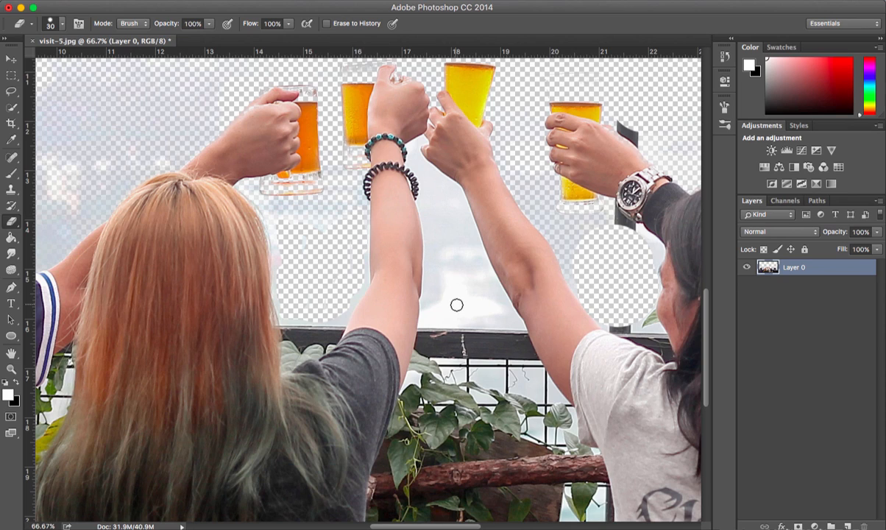
scroll(461, 308, "down", 10)
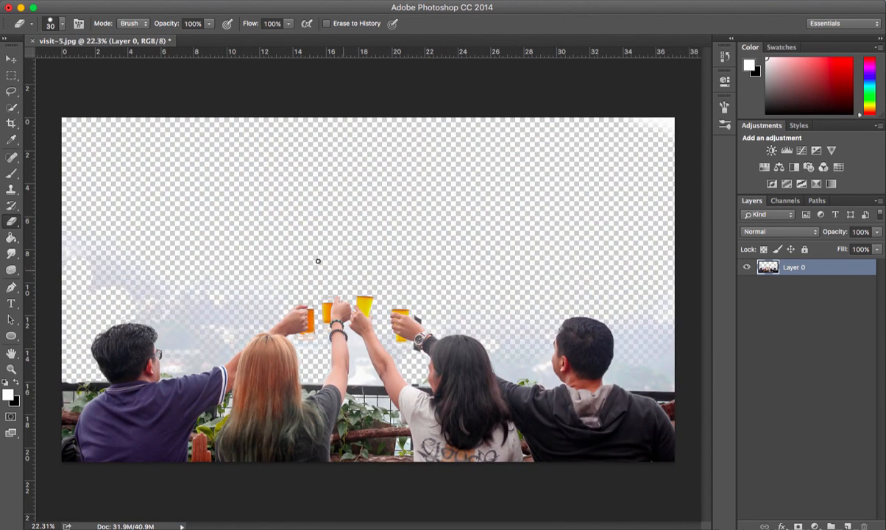
Select the remaining haze behind the people with the Quick Selection Tool, subtract the beer glasses from the selection, delete the haze and deselect.
key("w")
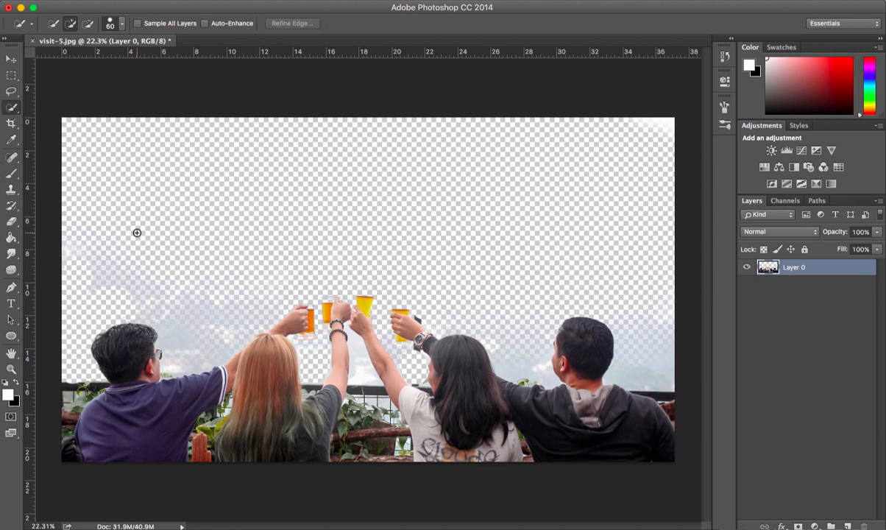
left_click(12, 110)
left_click(39, 107)
mouse_move(171, 294)
left_mouse_down()
mouse_move(264, 270)
mouse_move(369, 264)
mouse_move(632, 293)
mouse_move(643, 358)
mouse_move(617, 280)
mouse_move(411, 365)
mouse_move(382, 316)
mouse_move(360, 375)
mouse_move(352, 337)
mouse_move(376, 364)
left_mouse_up()
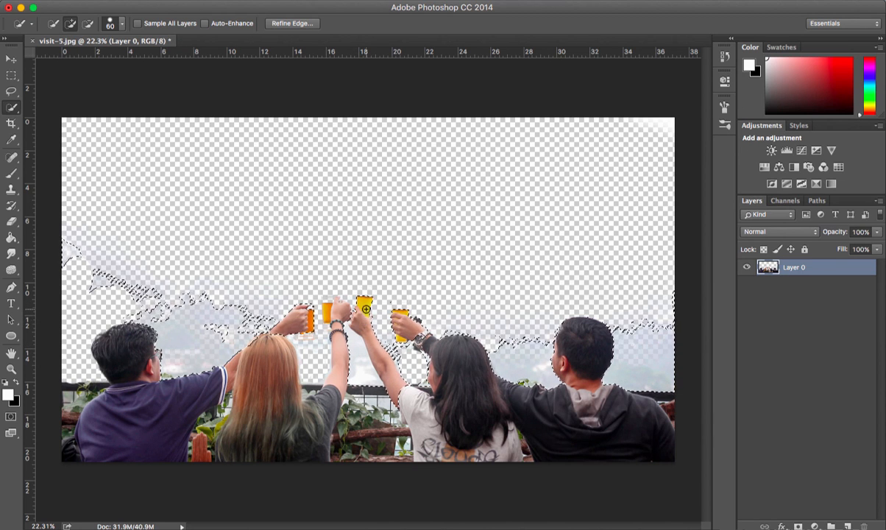
key("alt")
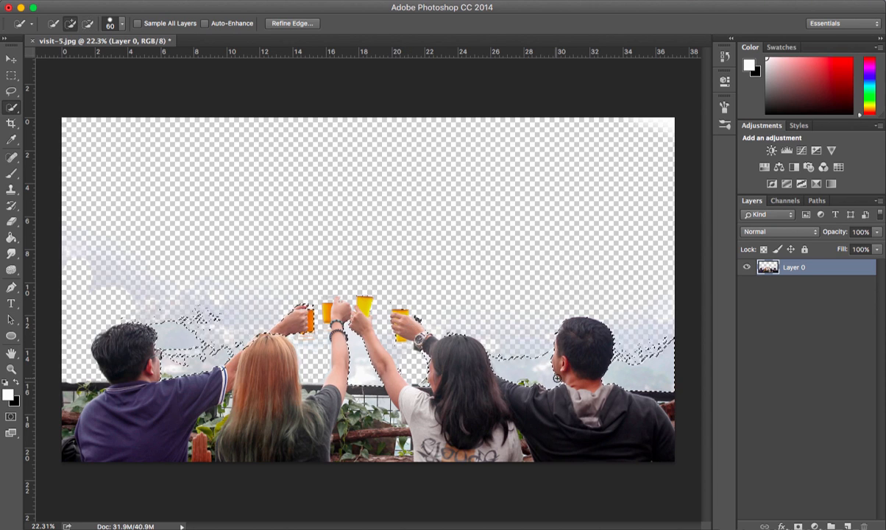
left_click(516, 361)
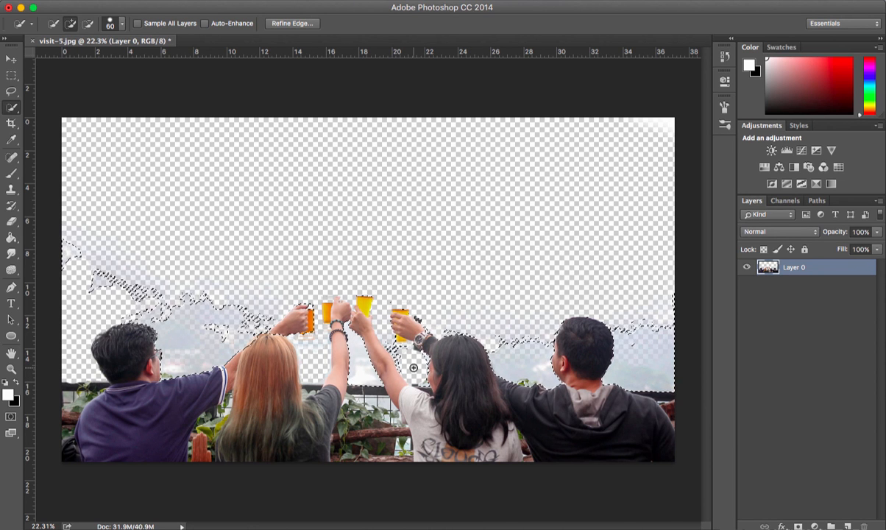
key("Delete")
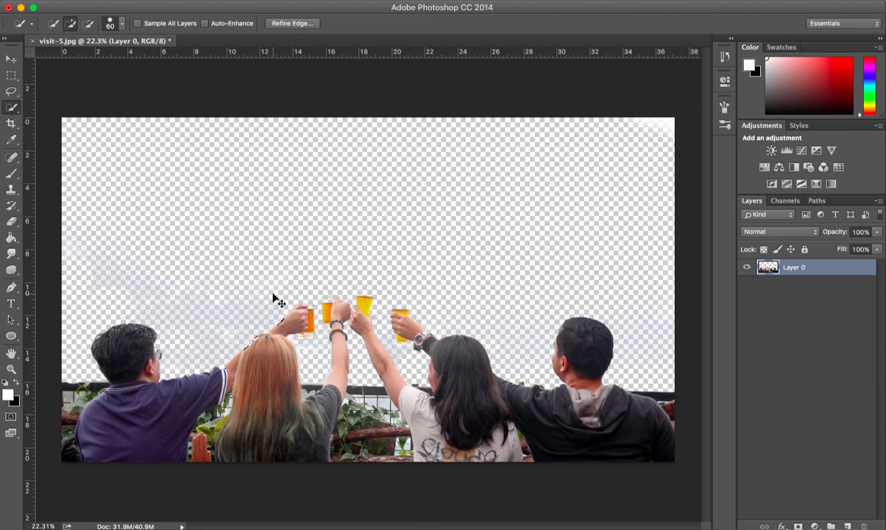
right_click(243, 284)
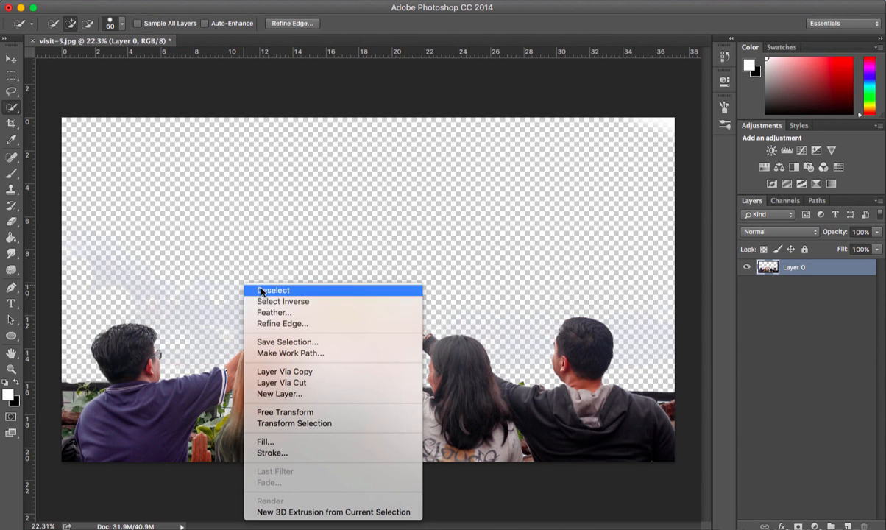
left_click(259, 291)
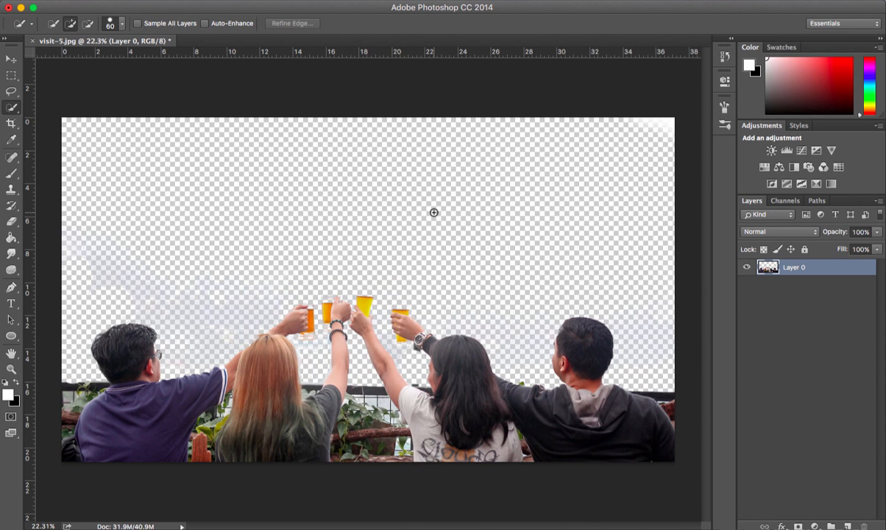
Place bg2.jpg from the Tutorial folder in Finder into the visit-5.jpg document.
key("super+Tab")
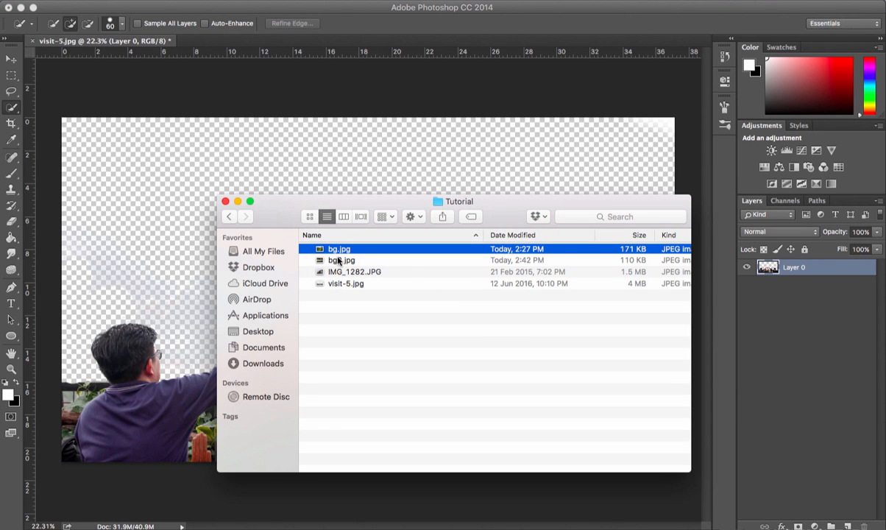
left_click(338, 260)
left_click_drag(339, 260, 251, 159)
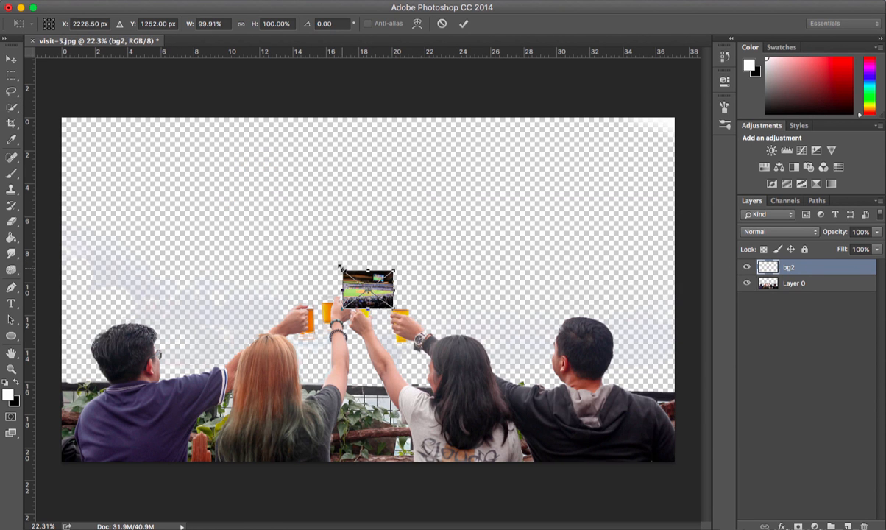
Enlarge the placed stadium image to about 1210% so it covers the whole canvas, and move Layer 0 above bg2.
left_click_drag(340, 267, 29, 90)
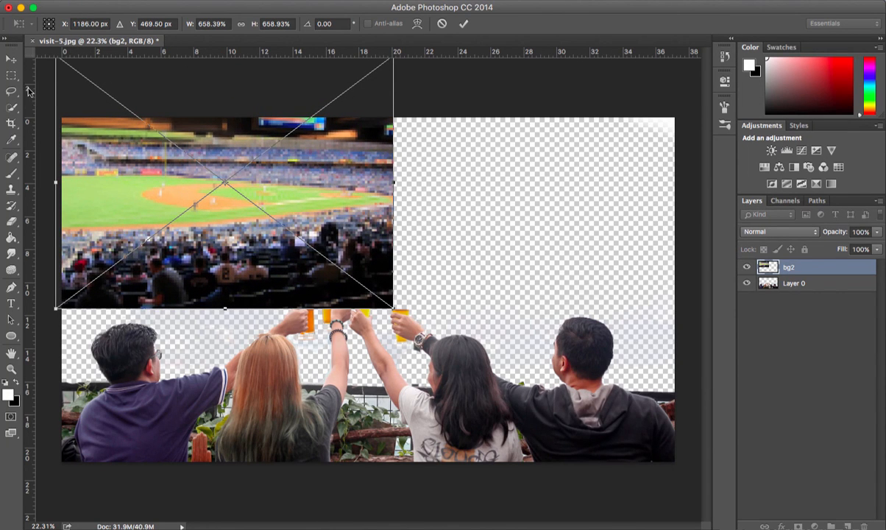
left_click_drag(392, 307, 615, 301)
left_click_drag(625, 345, 672, 497)
left_click_drag(564, 349, 561, 292)
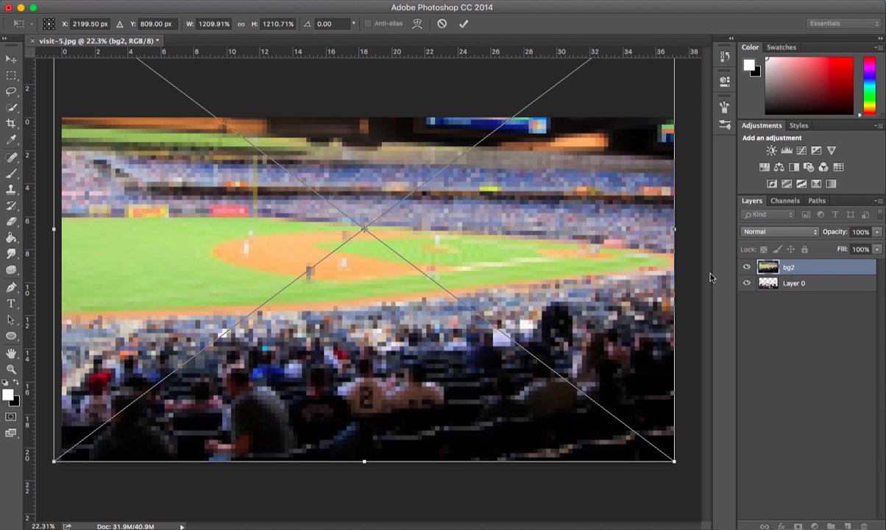
key("Return")
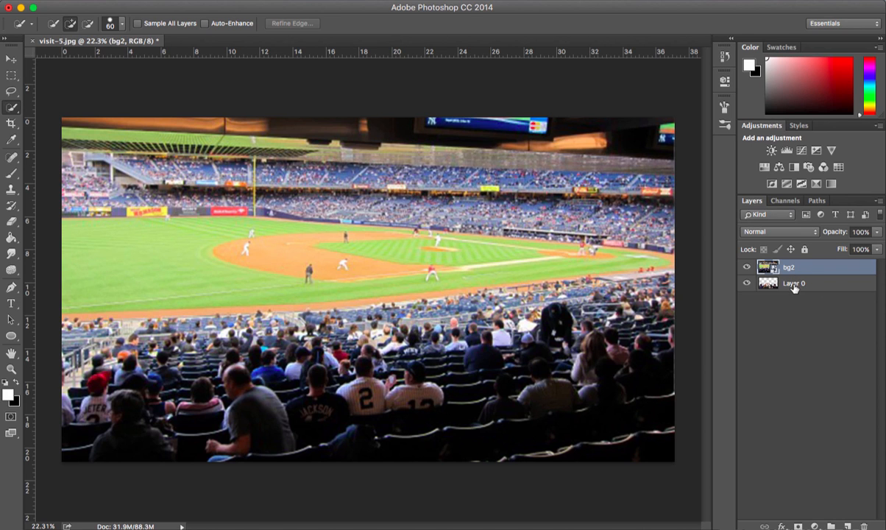
left_click_drag(793, 287, 792, 266)
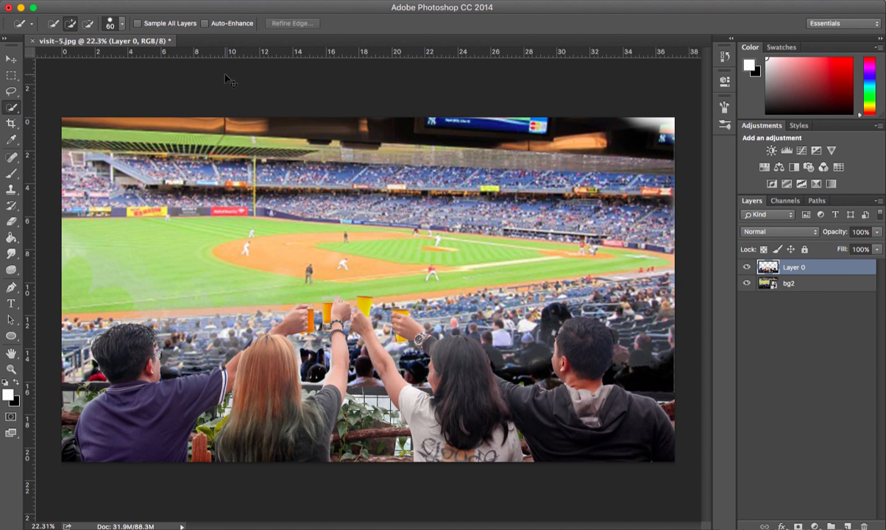
Open IMG_1282.JPG from the Tutorial folder in Finder as a separate Photoshop document.
key("super+Tab")
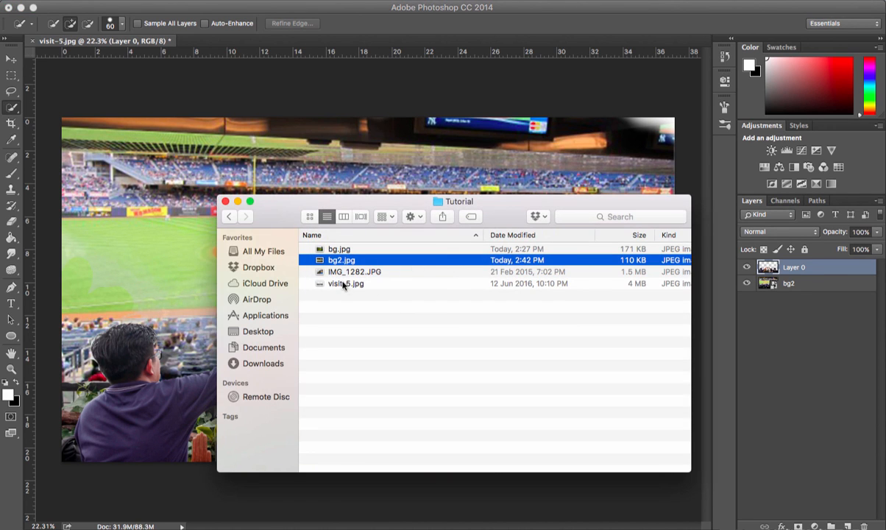
left_click_drag(339, 273, 224, 42)
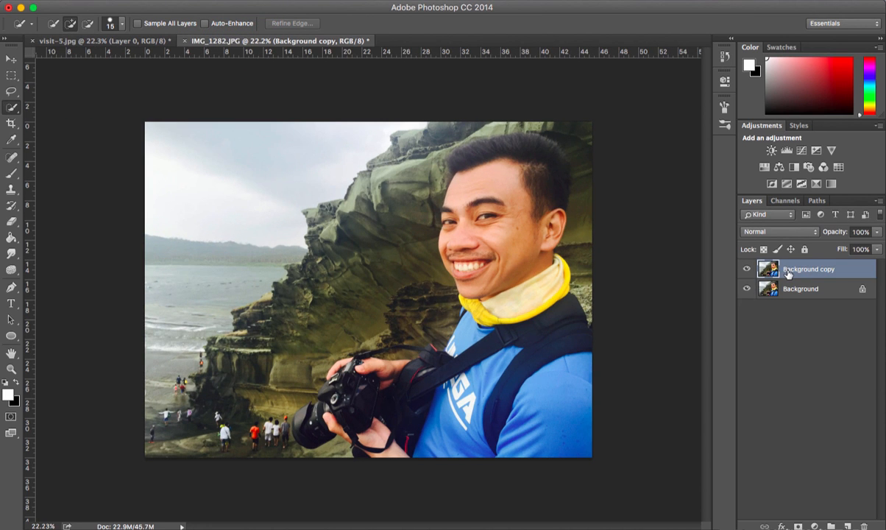
Replace the Background copy layer with a fresh duplicate of the Background layer, and hide the original Background layer.
key("Delete")
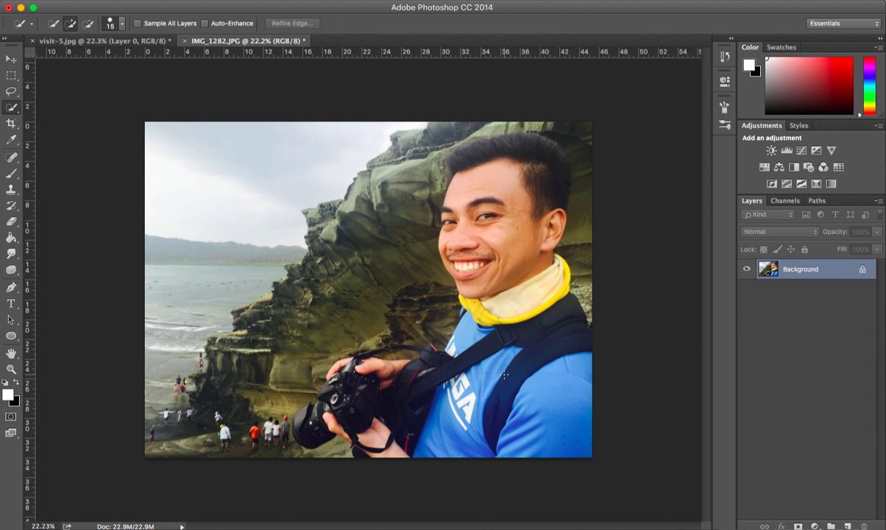
right_click(777, 268)
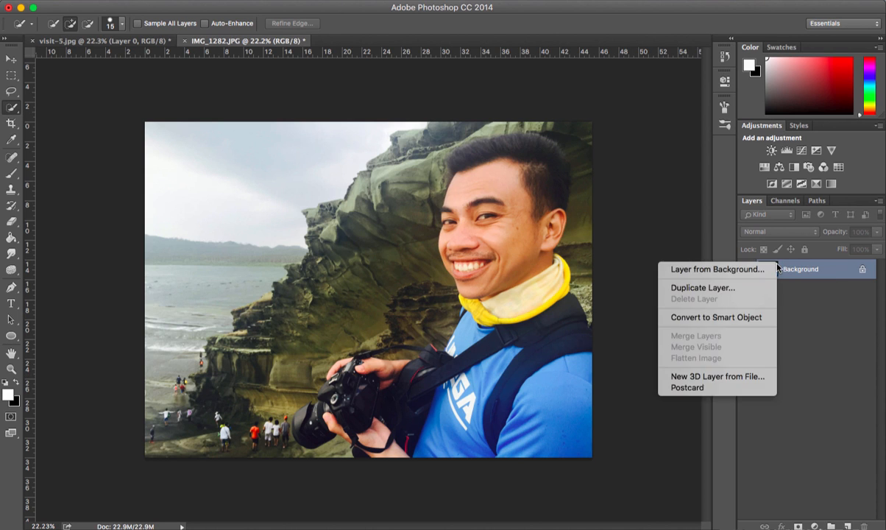
left_click(673, 288)
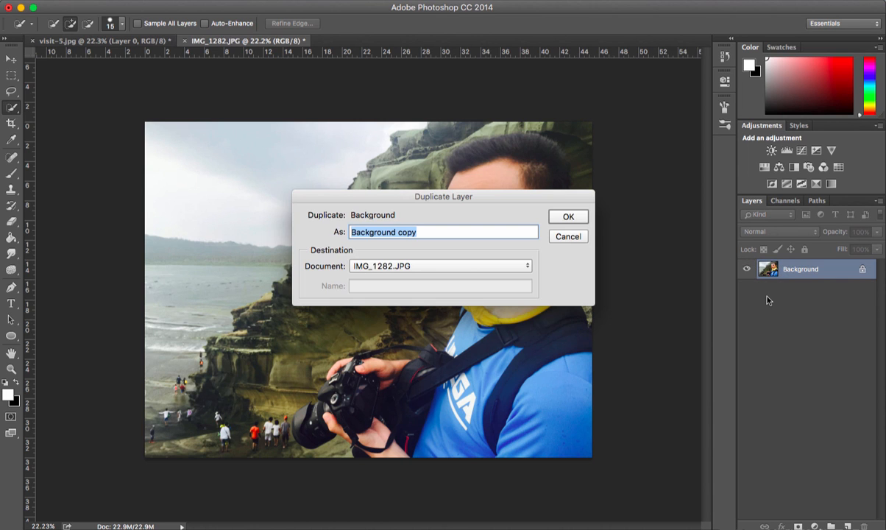
left_click(568, 216)
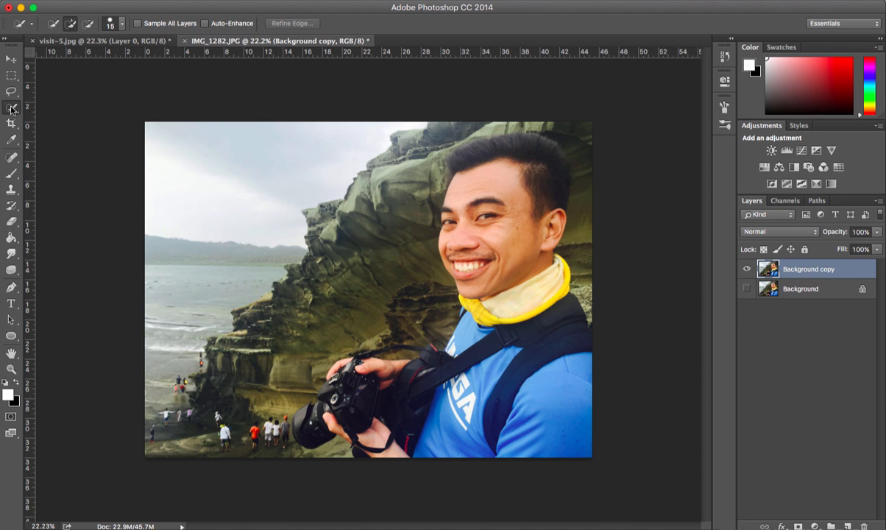
Select the man and his camera on Background copy with the Quick Selection Tool at brush size 150.
left_click_drag(11, 109, 53, 103)
key("bracketright")
key("bracketright")
key("bracketright")
key("bracketright")
key("bracketright")
key("bracketright")
key("bracketright")
key("bracketright")
mouse_move(494, 174)
left_mouse_down()
mouse_move(441, 139)
mouse_move(441, 265)
mouse_move(508, 235)
mouse_move(530, 328)
mouse_move(508, 401)
mouse_move(450, 390)
mouse_move(429, 367)
mouse_move(469, 326)
mouse_move(308, 372)
mouse_move(342, 418)
mouse_move(328, 349)
mouse_move(394, 341)
mouse_move(372, 423)
mouse_move(355, 434)
left_mouse_up()
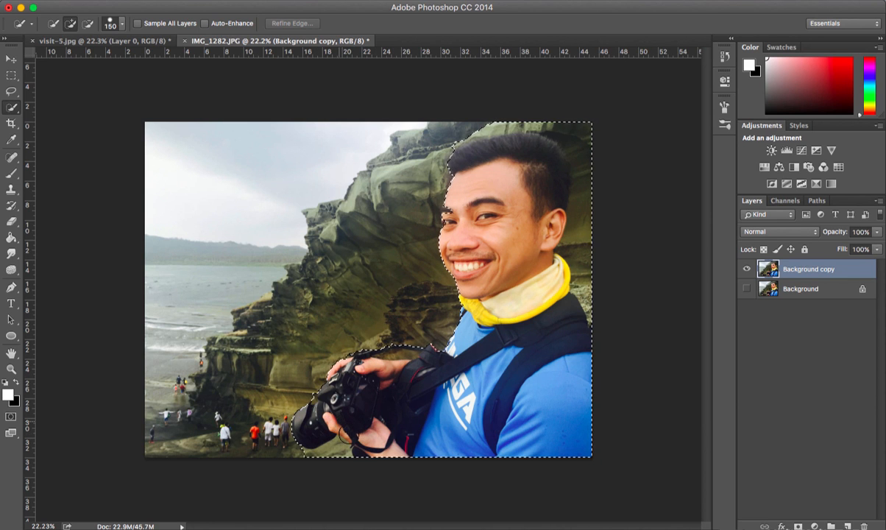
left_click_drag(479, 425, 509, 361)
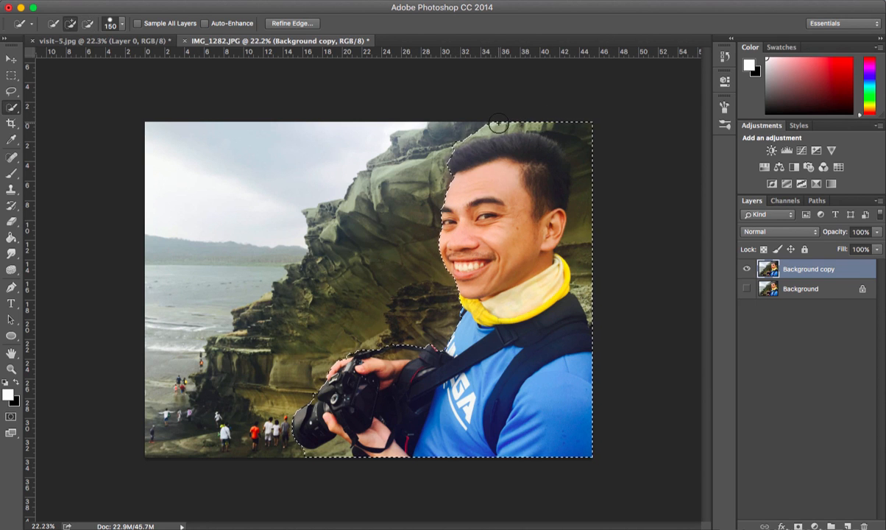
Subtract the rock around the head and shoulder and the ground beneath the camera lens from the selection.
key("alt")
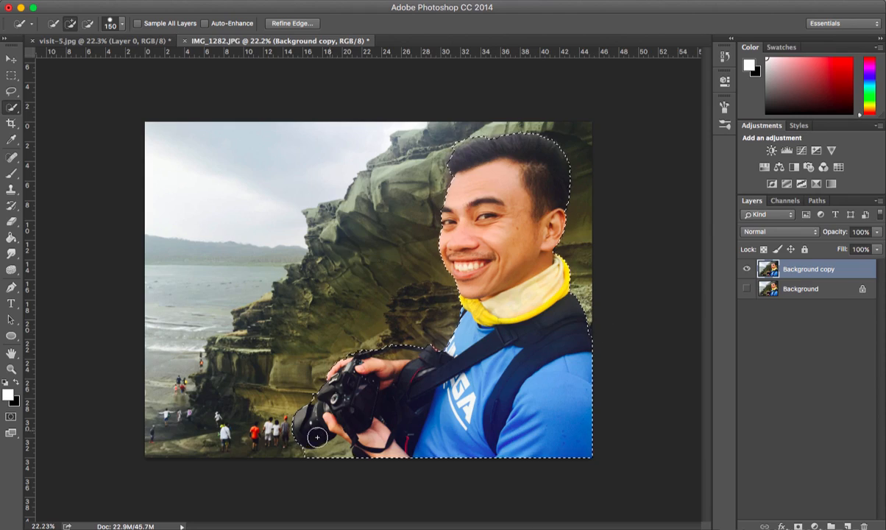
scroll(307, 443, "up", 8)
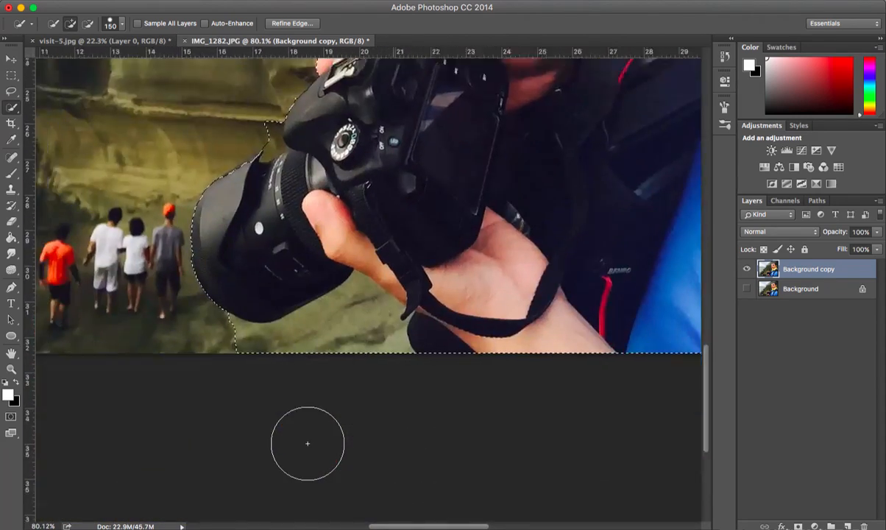
scroll(308, 442, "left", 1)
scroll(307, 441, "up", 1)
left_click_drag(317, 354, 397, 346)
left_click_drag(301, 291, 297, 241)
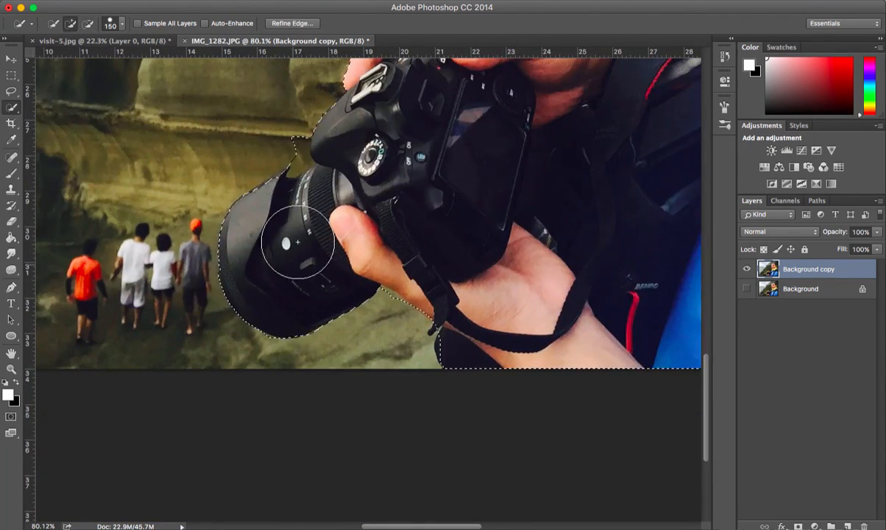
With brush size 50, subtract the rock beside the camera lens and the gap between the camera strap and hand from the selection.
key("[")
key("[")
key("[")
key("[")
key("[")
key("[")
key("[")
left_click_drag(287, 144, 295, 156)
scroll(247, 241, "up", 3)
scroll(247, 242, "right", 3)
left_click_drag(361, 185, 257, 201)
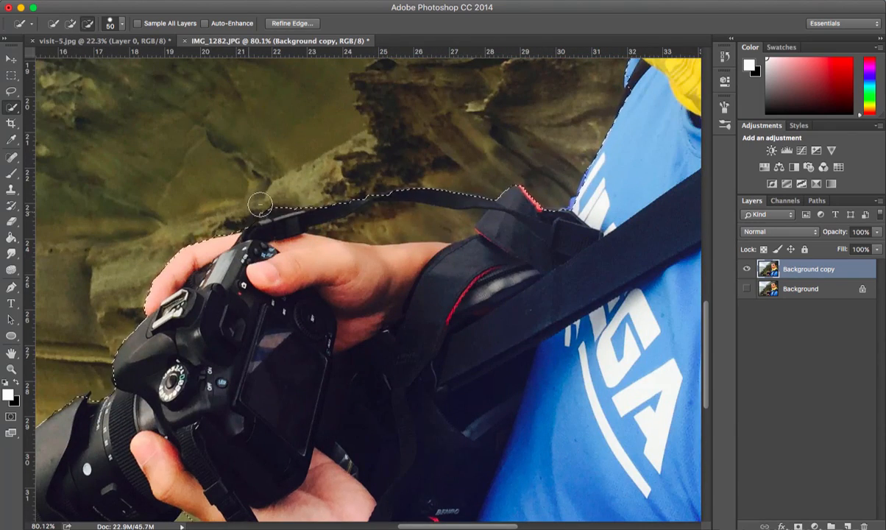
mouse_move(345, 219)
left_mouse_down()
mouse_move(406, 234)
mouse_move(419, 254)
mouse_move(315, 248)
mouse_move(440, 266)
mouse_move(450, 231)
mouse_move(375, 215)
left_mouse_up()
left_click(314, 250)
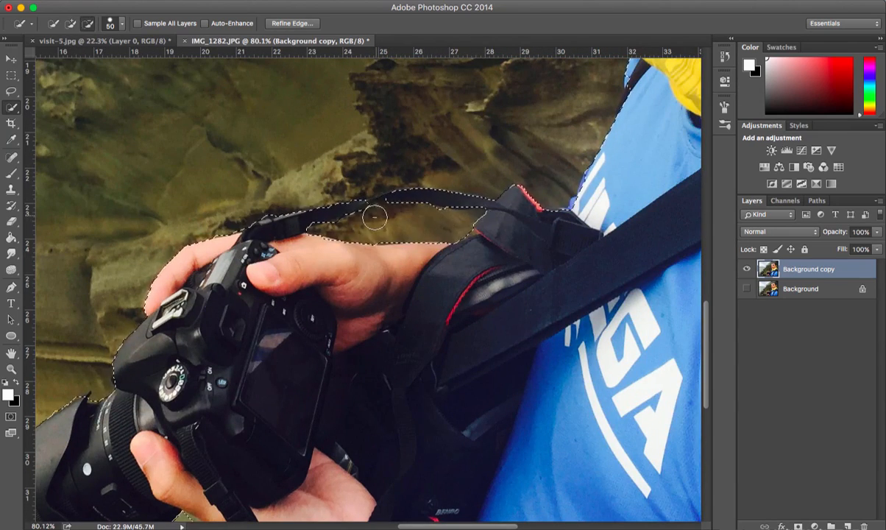
Reduce the selection brush to size 20 and examine the selection outline along the strap, collar, face and hair.
key("[")
key("[")
key("[")
scroll(502, 209, "right", 4)
scroll(502, 209, "up", 2)
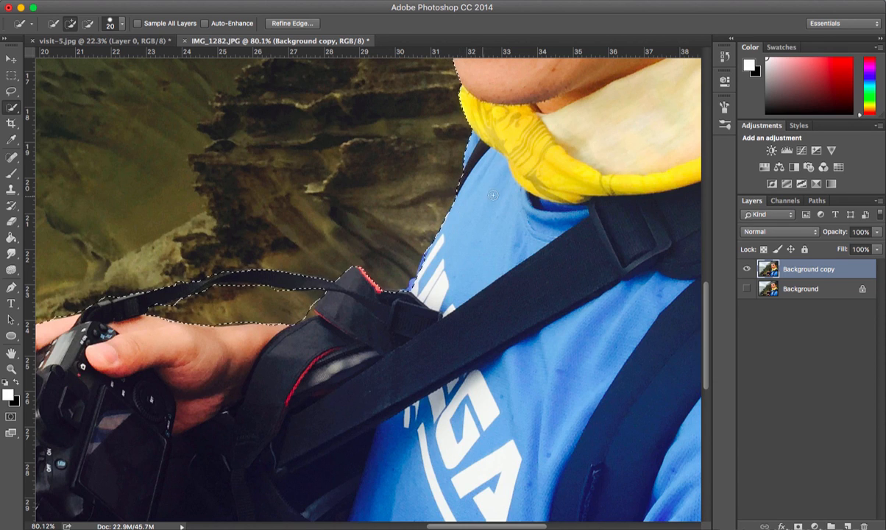
scroll(432, 276, "right", 5)
scroll(433, 275, "up", 5)
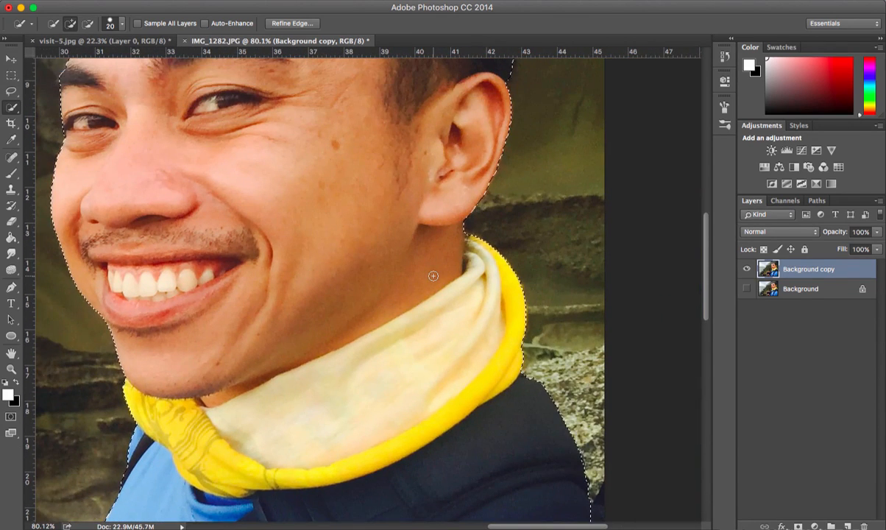
scroll(431, 277, "down", 2)
scroll(431, 276, "up", 3)
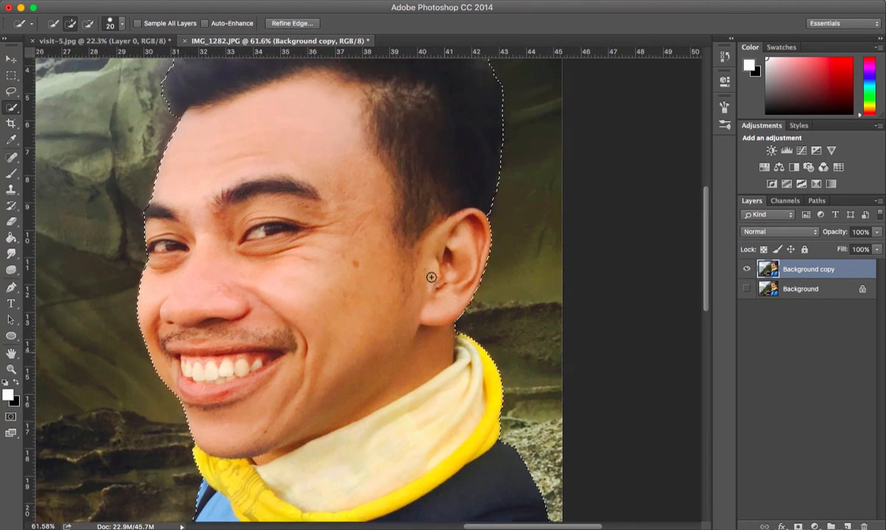
scroll(431, 277, "left", 4)
scroll(431, 276, "down", 1)
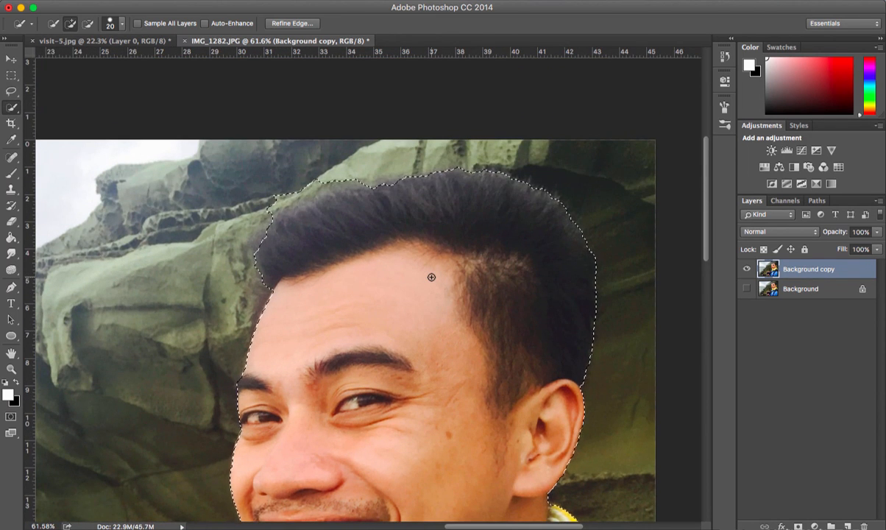
scroll(431, 276, "down", 1)
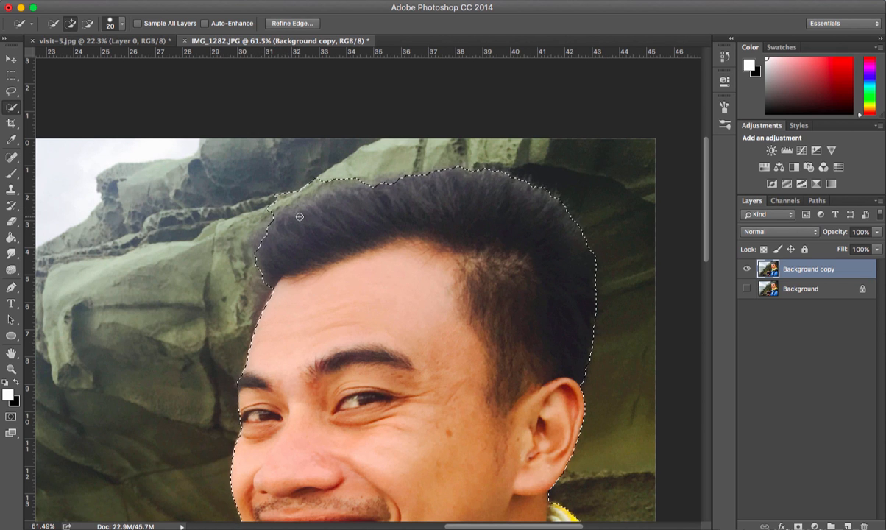
Start Refine Edge on the selection, enable Smart Radius with a 9.5 px radius, and brush along the hairline and top of the hair.
left_click(292, 23)
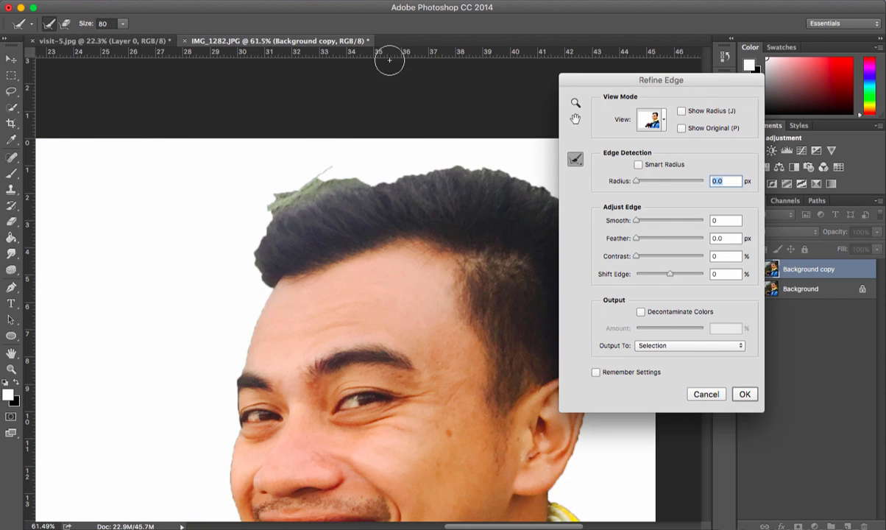
left_click(638, 165)
left_click_drag(637, 183, 662, 185)
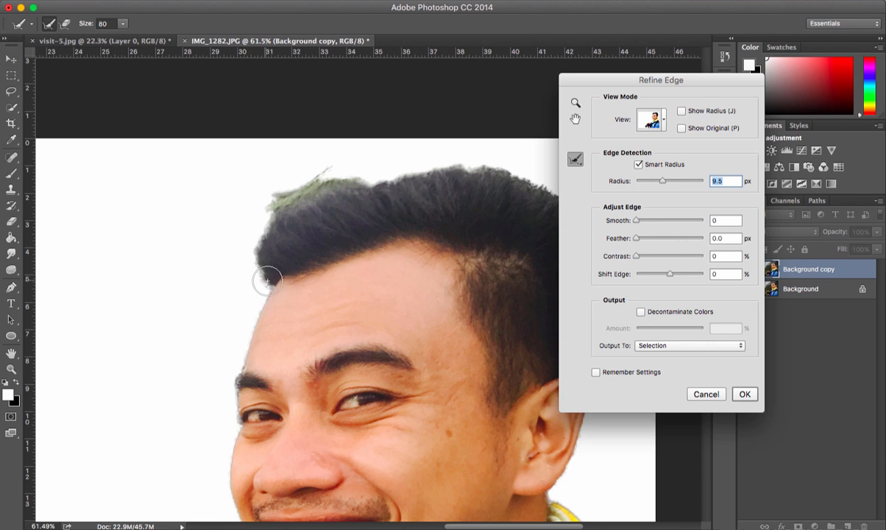
mouse_move(268, 285)
left_mouse_down()
mouse_move(263, 231)
mouse_move(284, 205)
mouse_move(362, 171)
mouse_move(451, 170)
mouse_move(551, 199)
left_mouse_up()
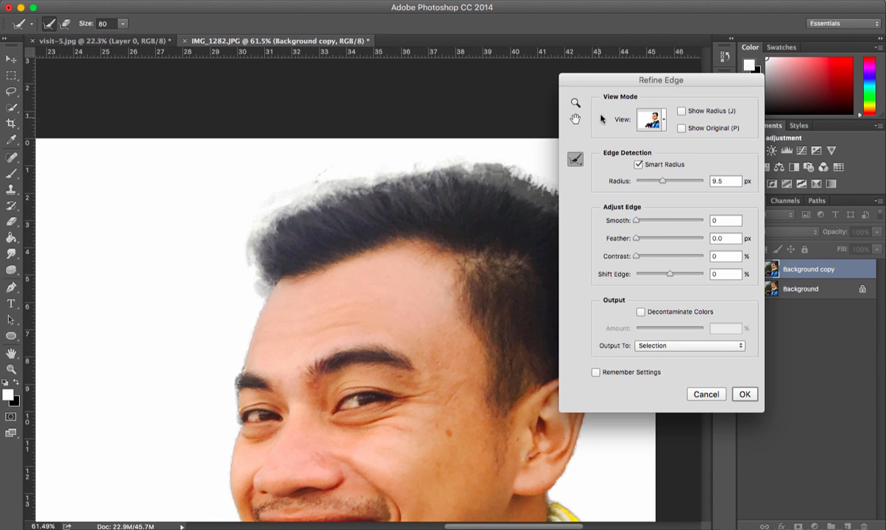
Lower the Refine Edge radius to 4.4 px, brush around the whole hair edge down to the ear, and apply the refinement.
left_click_drag(595, 78, 750, 104)
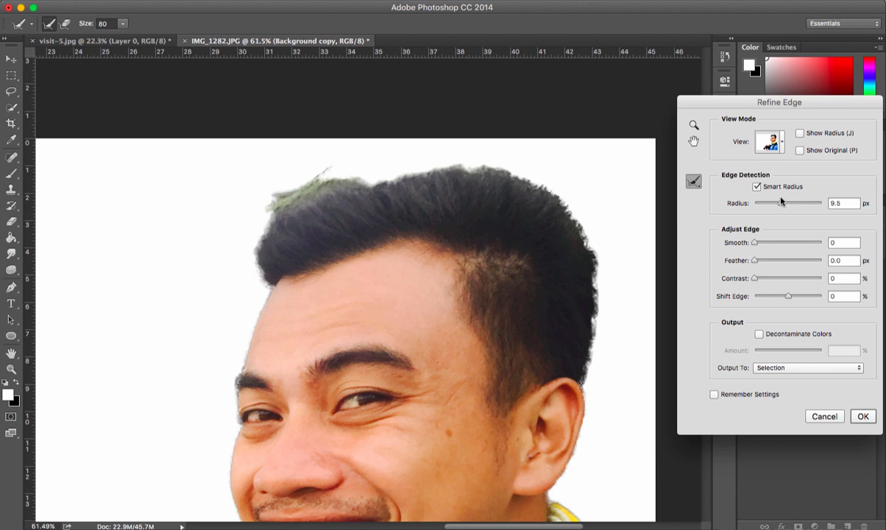
left_click_drag(781, 201, 770, 207)
mouse_move(259, 278)
left_mouse_down()
mouse_move(269, 193)
mouse_move(351, 162)
mouse_move(411, 170)
mouse_move(384, 154)
mouse_move(489, 150)
mouse_move(552, 178)
mouse_move(597, 244)
mouse_move(607, 308)
mouse_move(591, 383)
left_mouse_up()
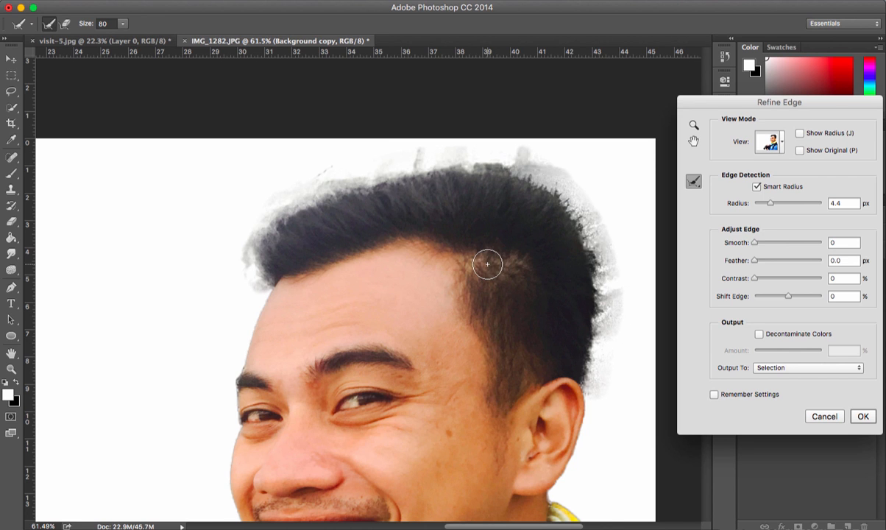
left_click(863, 417)
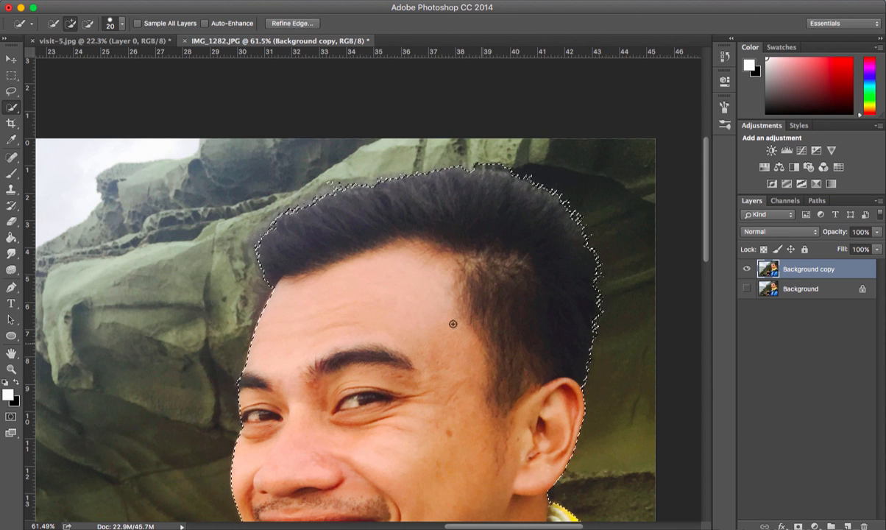
Invert the selection, delete the background around the man from Background copy, and deselect.
right_click(374, 257)
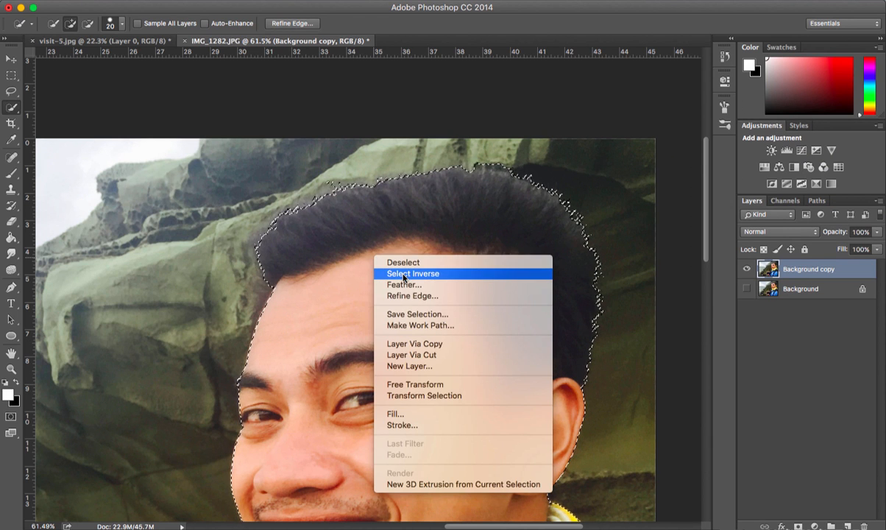
left_click(403, 274)
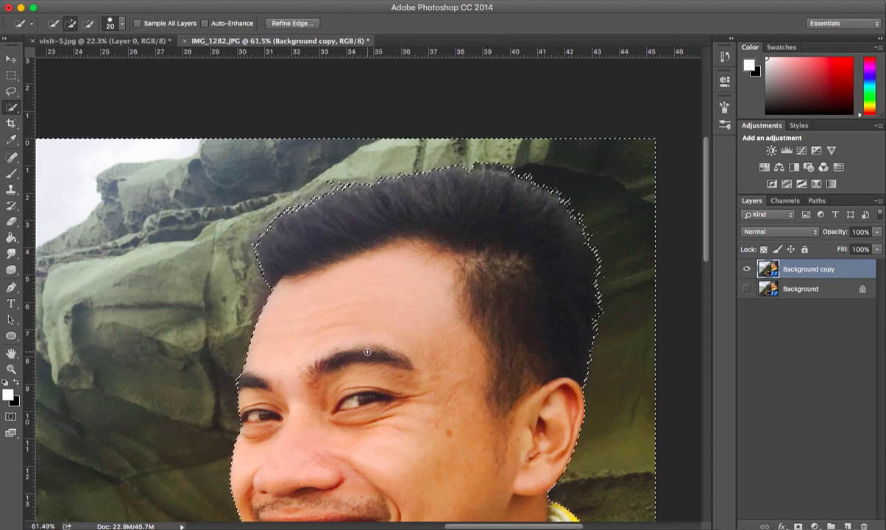
key("Delete")
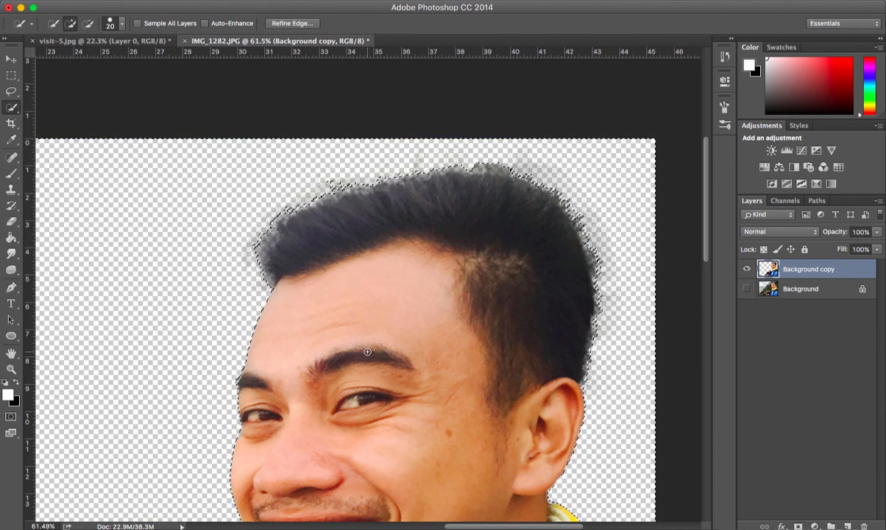
scroll(367, 352, "down", 3)
scroll(367, 351, "down", 5)
scroll(368, 352, "left", 4)
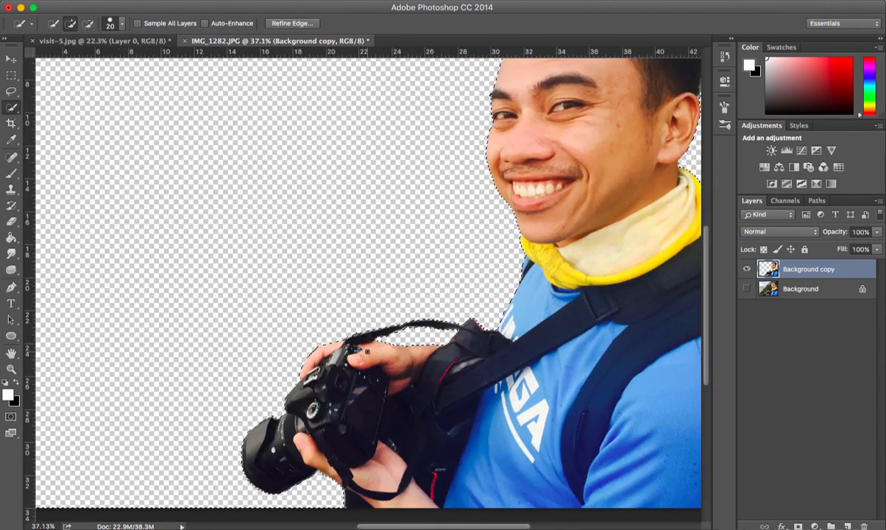
right_click(370, 380)
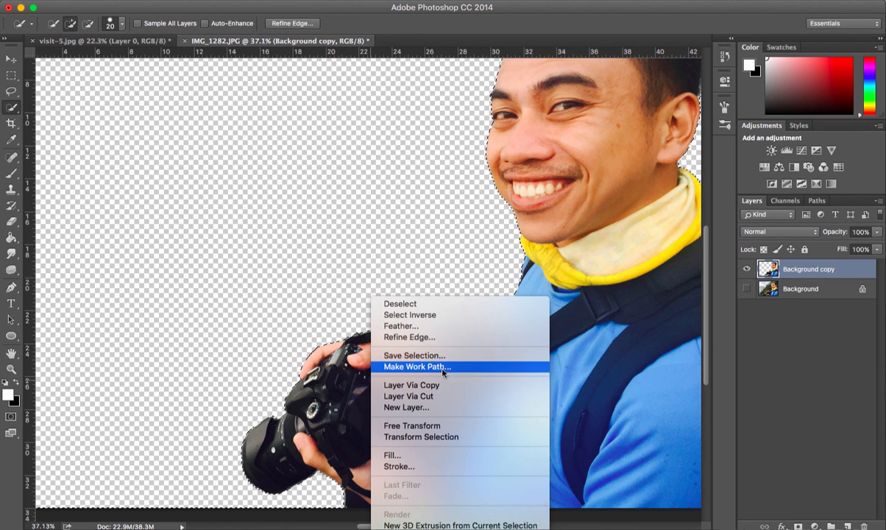
left_click(412, 303)
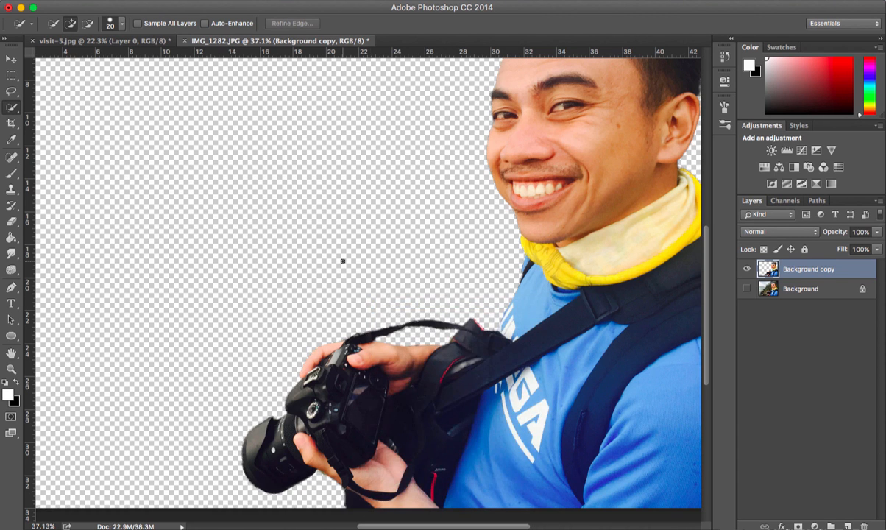
Place bg.jpg from the Tutorial folder in Finder into the IMG_1282.JPG document.
scroll(342, 260, "down", 3)
scroll(342, 261, "down", 1)
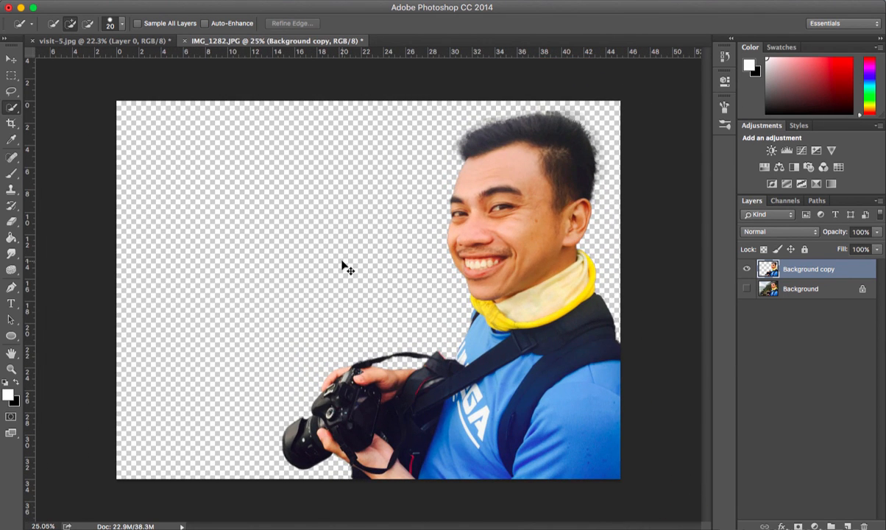
key("super+Tab")
key("super+shift+Tab")
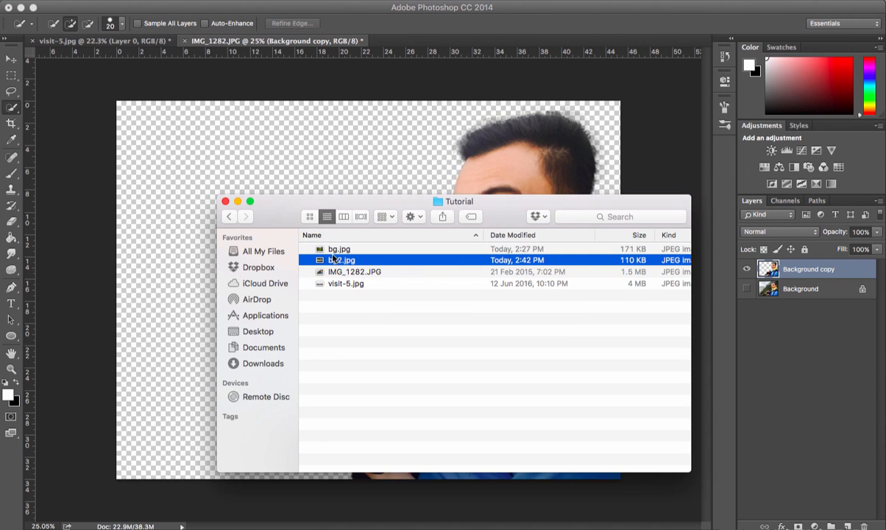
left_click_drag(331, 253, 238, 145)
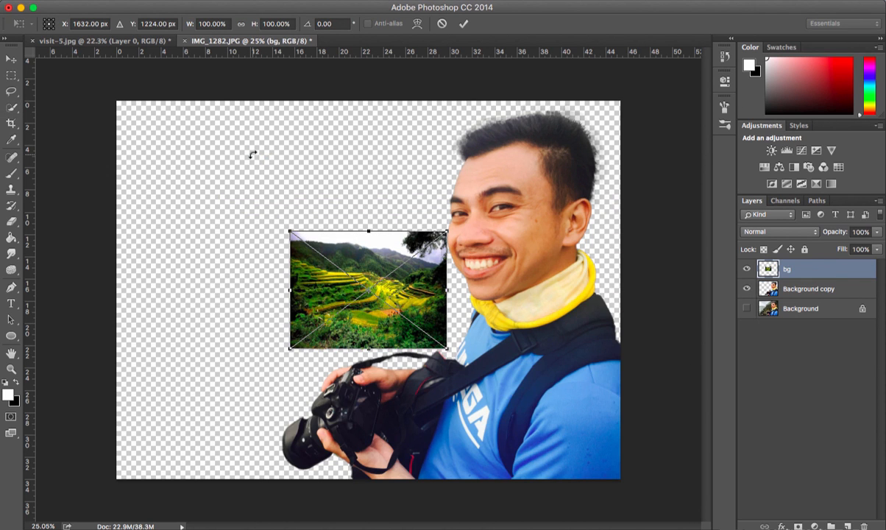
Enlarge the placed rice terrace image to about 357% so it covers the whole canvas, adjust its position, and commit the placement.
left_click_drag(290, 231, 55, 76)
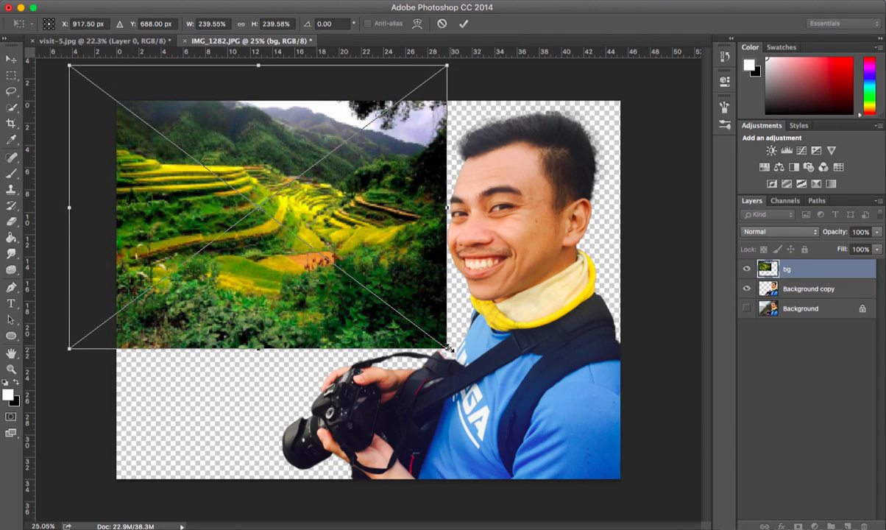
left_click_drag(446, 347, 634, 487)
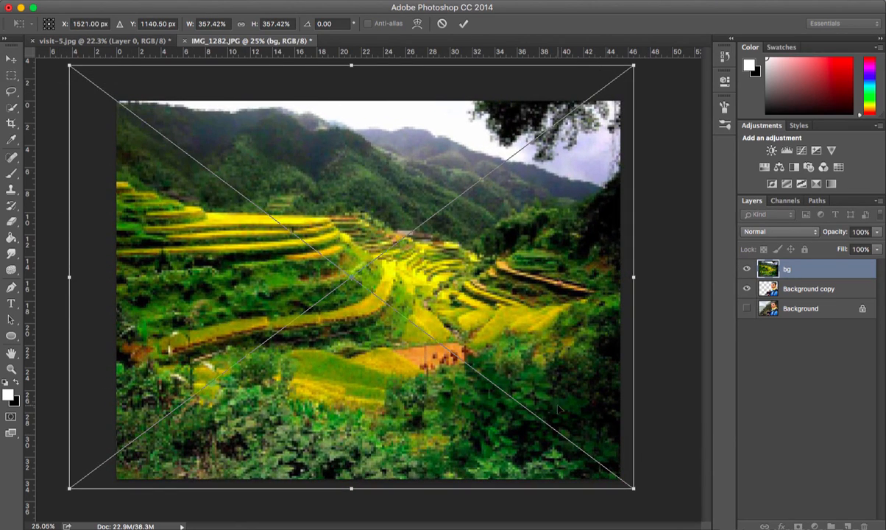
mouse_move(514, 362)
left_mouse_down()
mouse_move(532, 370)
mouse_move(524, 376)
left_mouse_up()
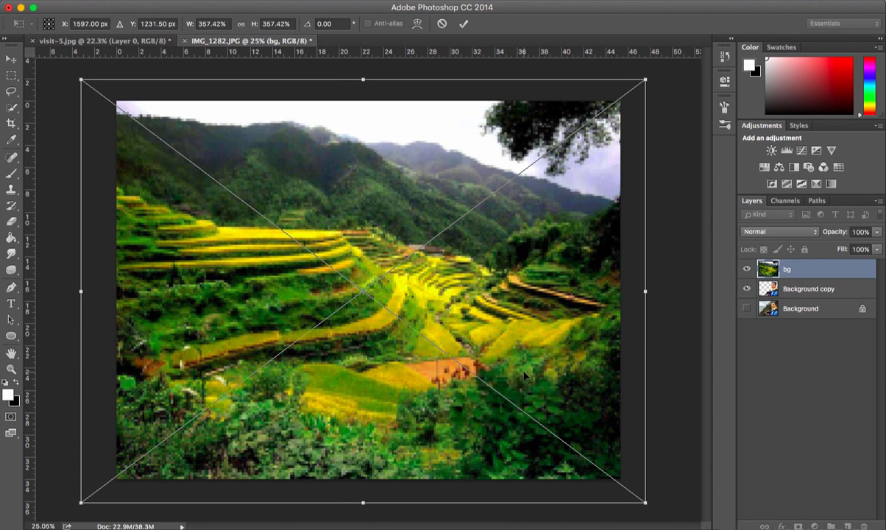
key("Return")
key("w")
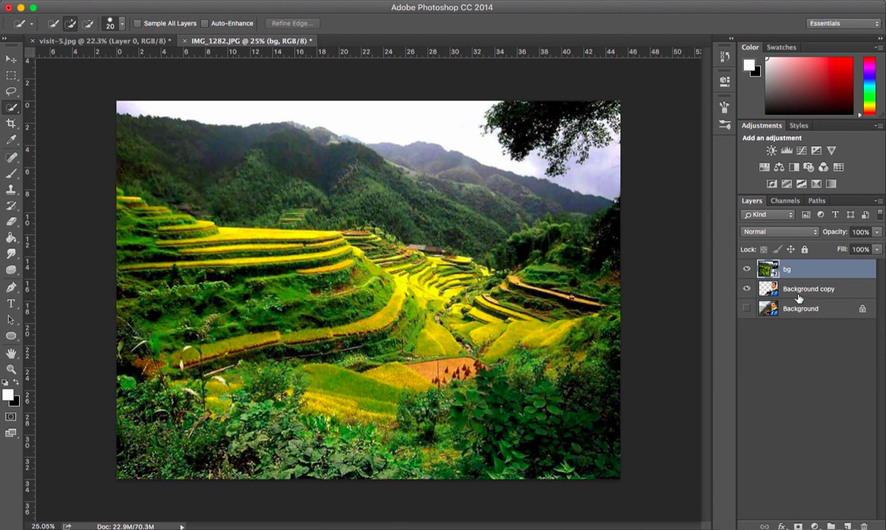
Move the Background copy layer above the bg layer and apply Brightness/Contrast to it with brightness -38 and contrast 39.
left_click_drag(799, 291, 797, 270)
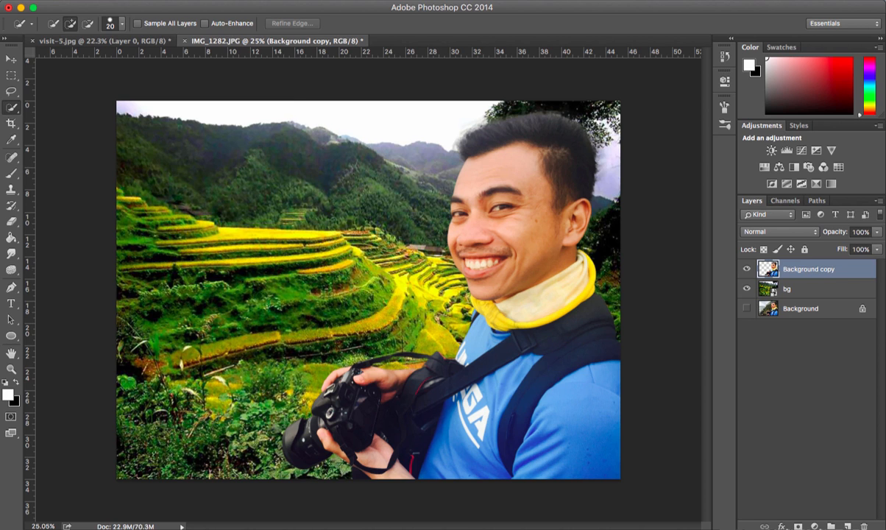
left_click(150, 2)
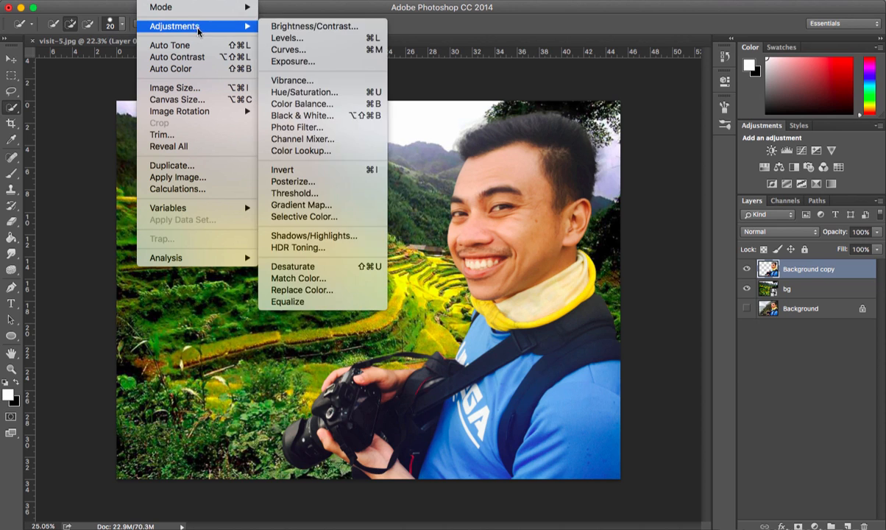
mouse_move(213, 27)
left_click(303, 29)
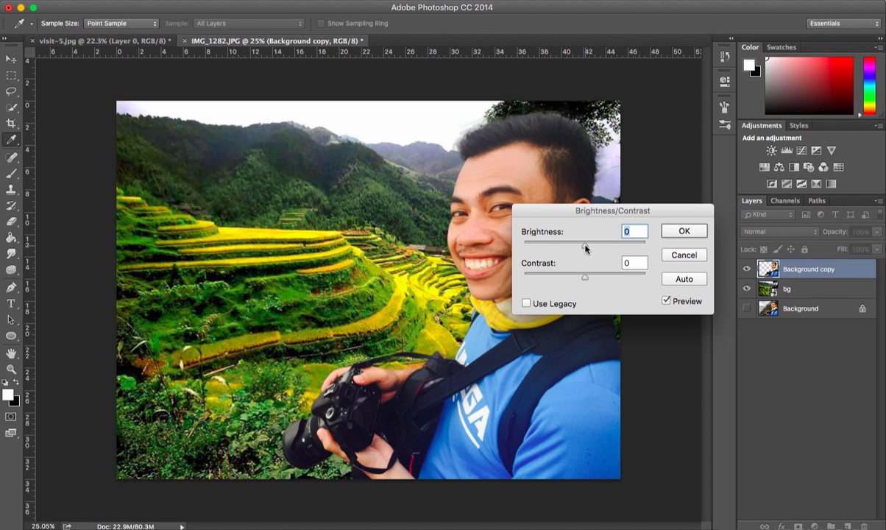
left_click_drag(585, 249, 609, 281)
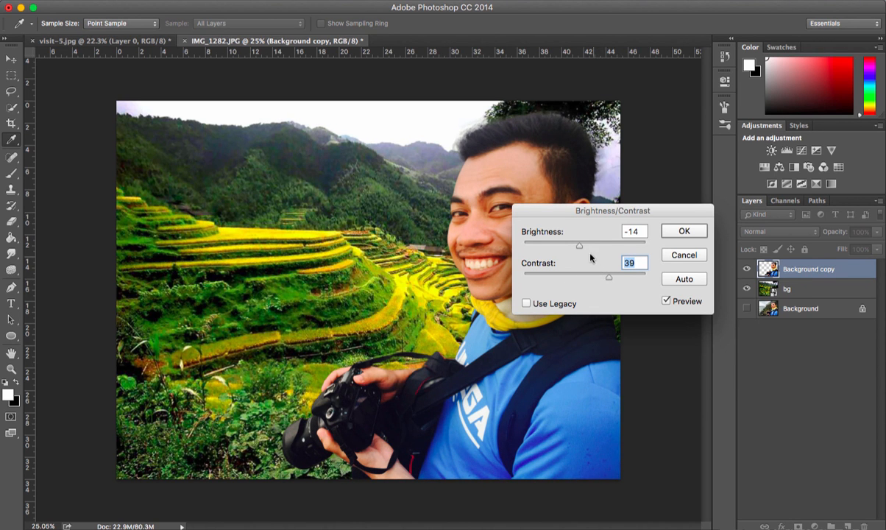
left_click_drag(579, 248, 569, 250)
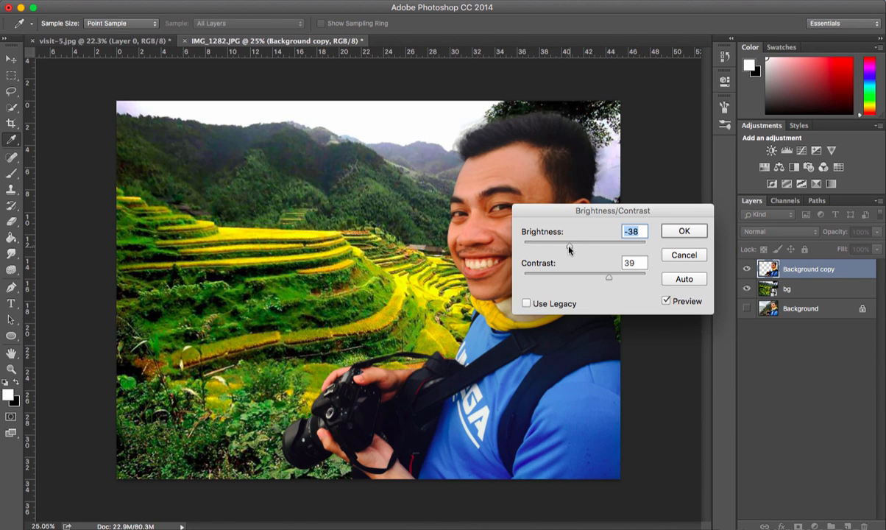
left_click(684, 231)
key("w")
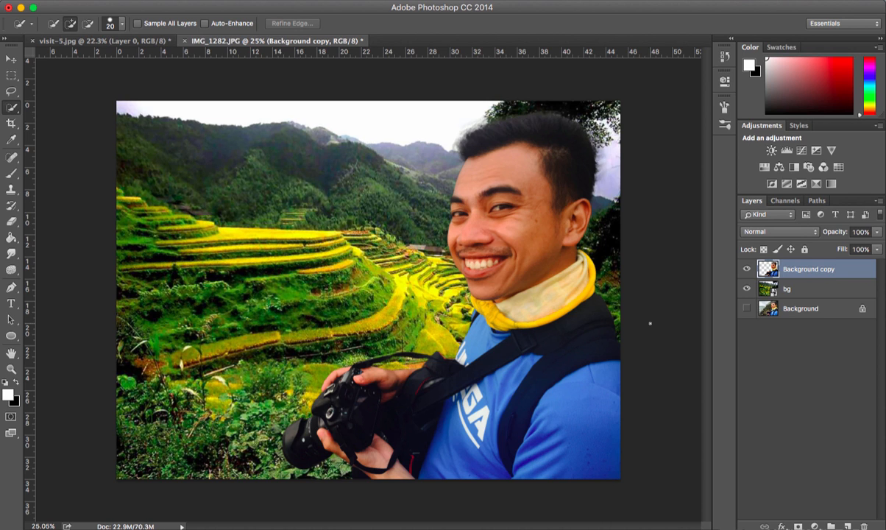
key("y")
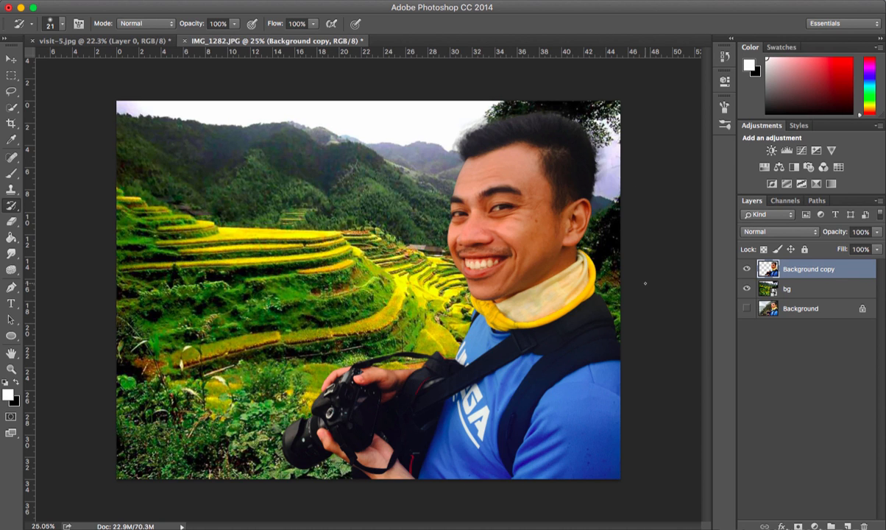
left_click(573, 2)
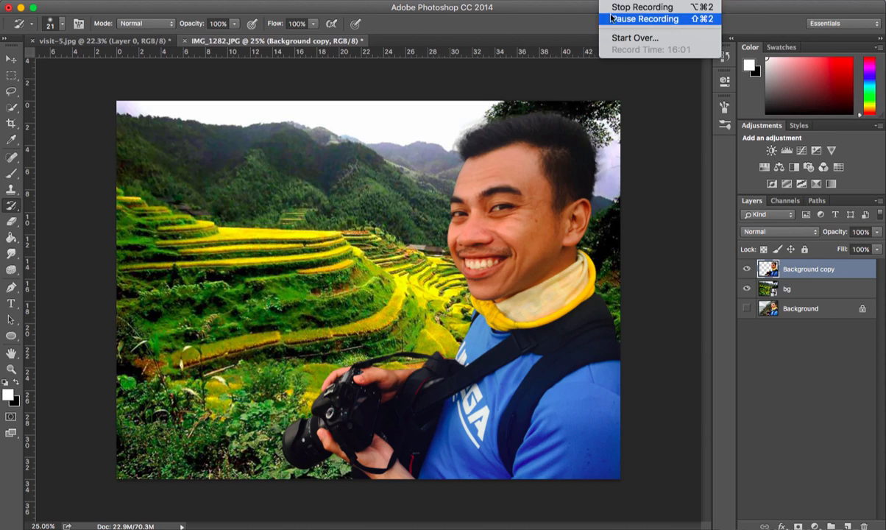